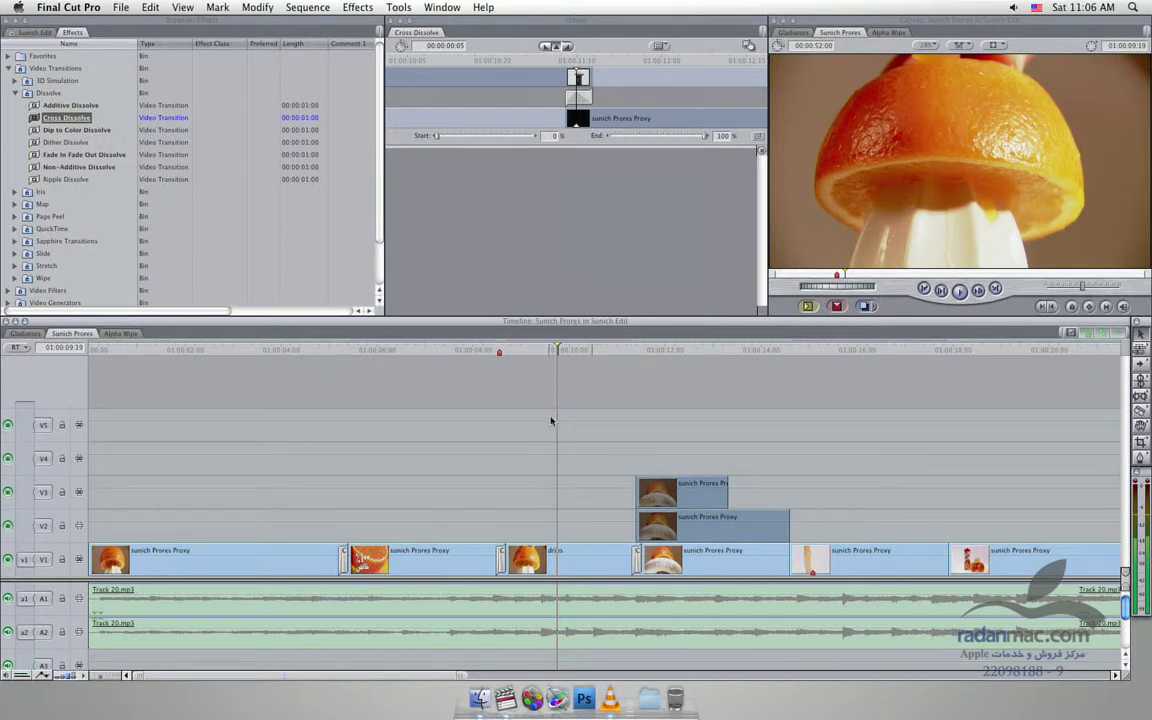
Nudge the playhead earlier and browse the Modify menu without choosing a command.
{"action": "left_click", "coordinate": [536, 348]}
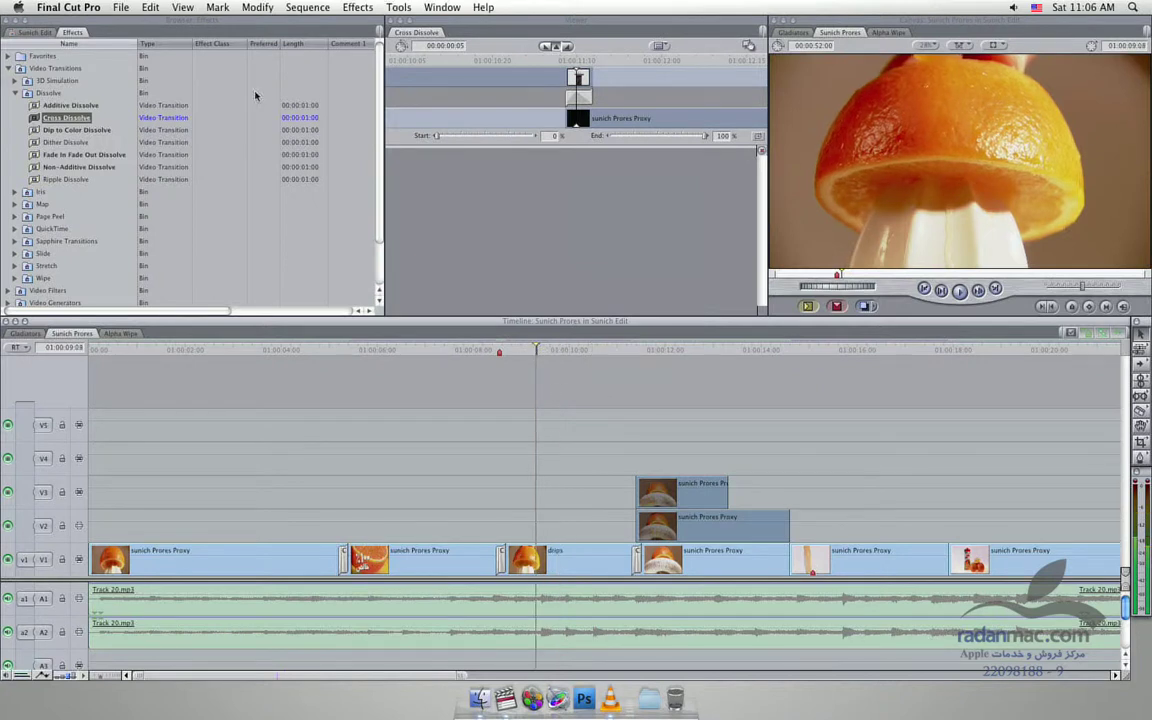
{"action": "left_click", "coordinate": [257, 7]}
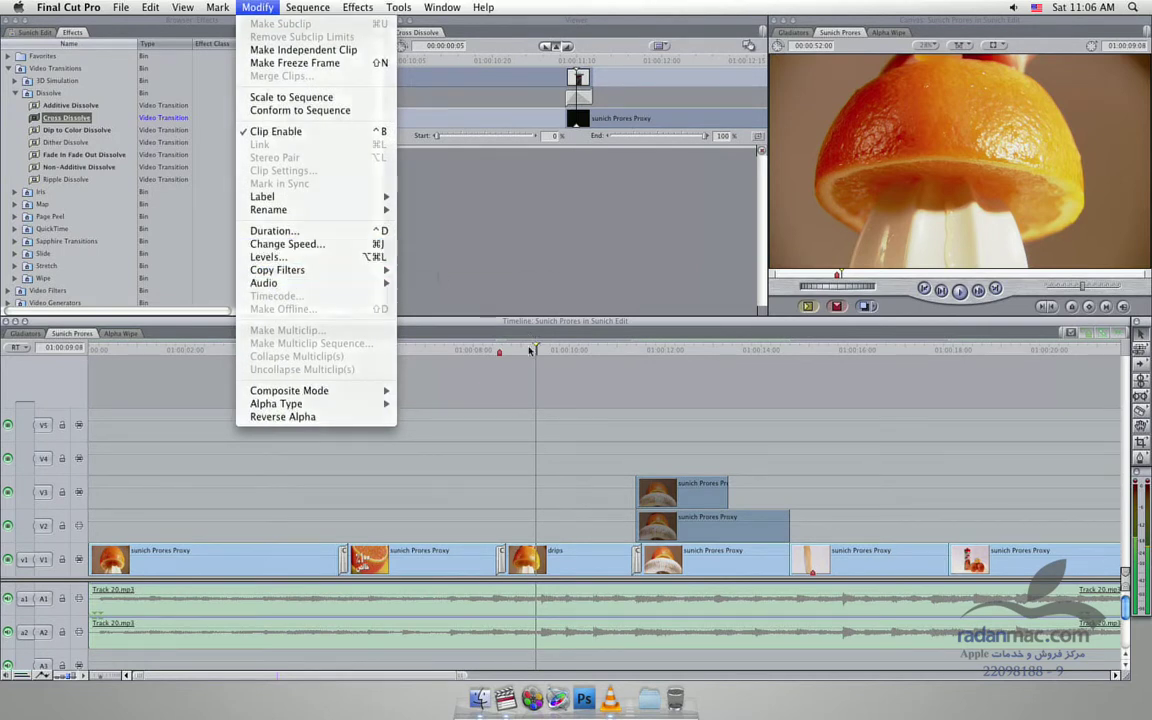
{"action": "left_click", "coordinate": [479, 316]}
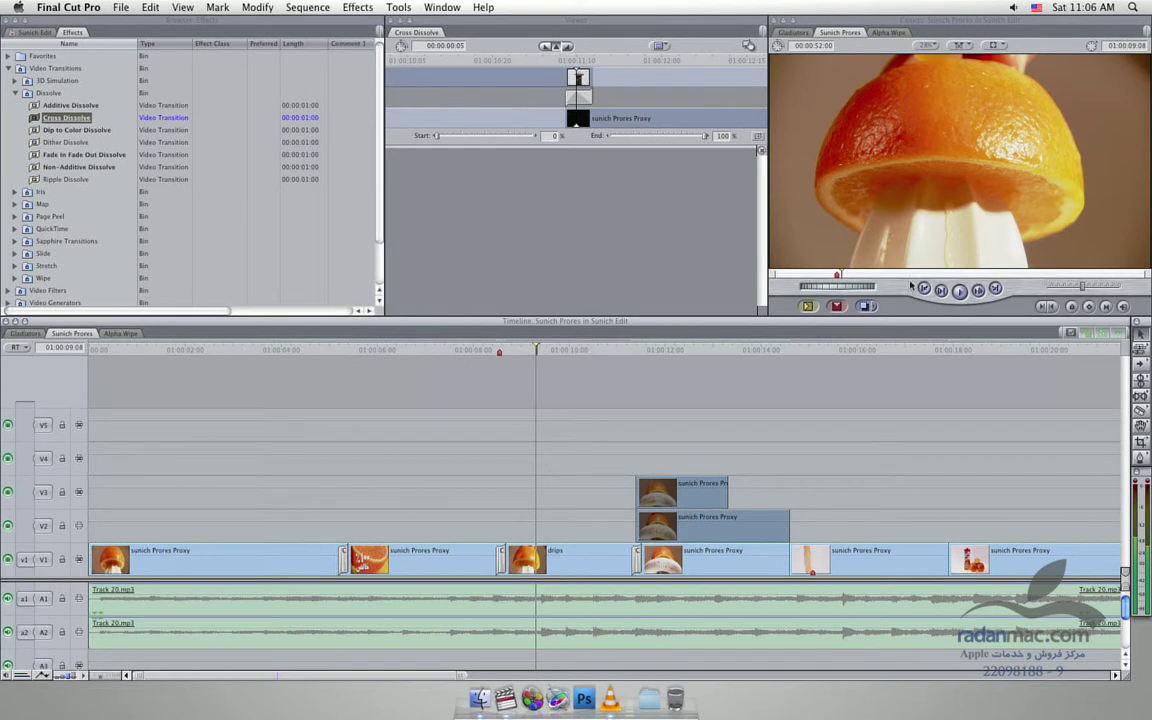
Play the section from the red marker twice, then select the drips clip on V1.
{"action": "left_click", "coordinate": [483, 349]}
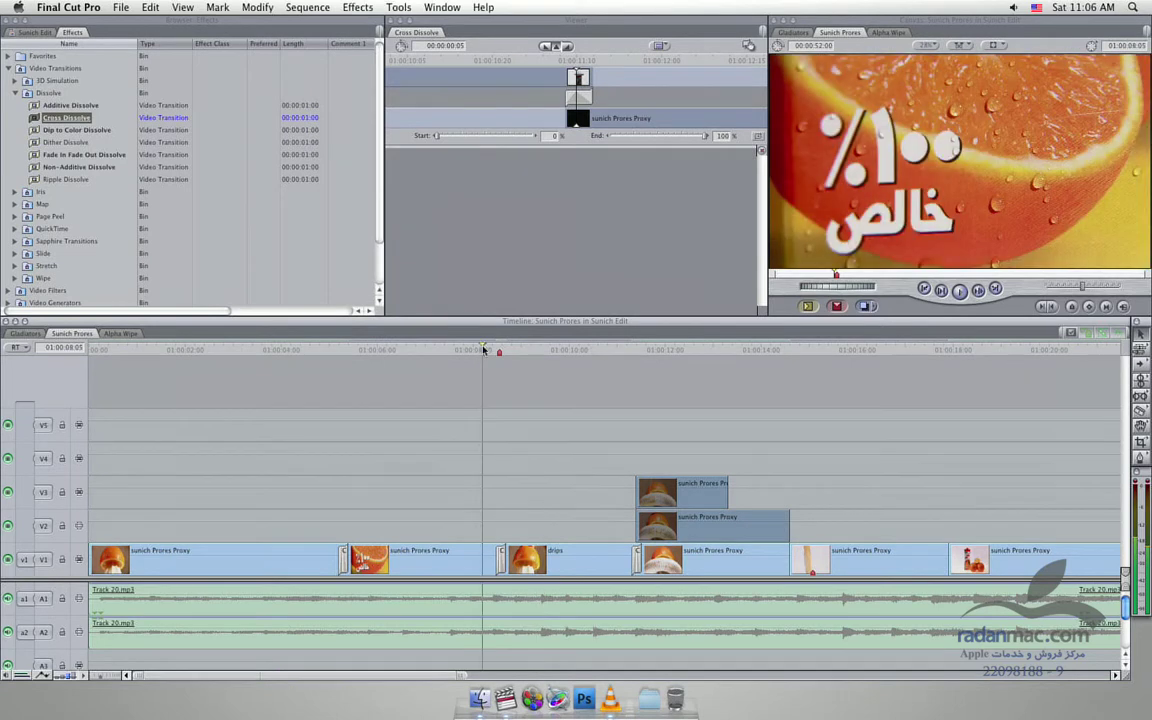
{"action": "key", "text": "space"}
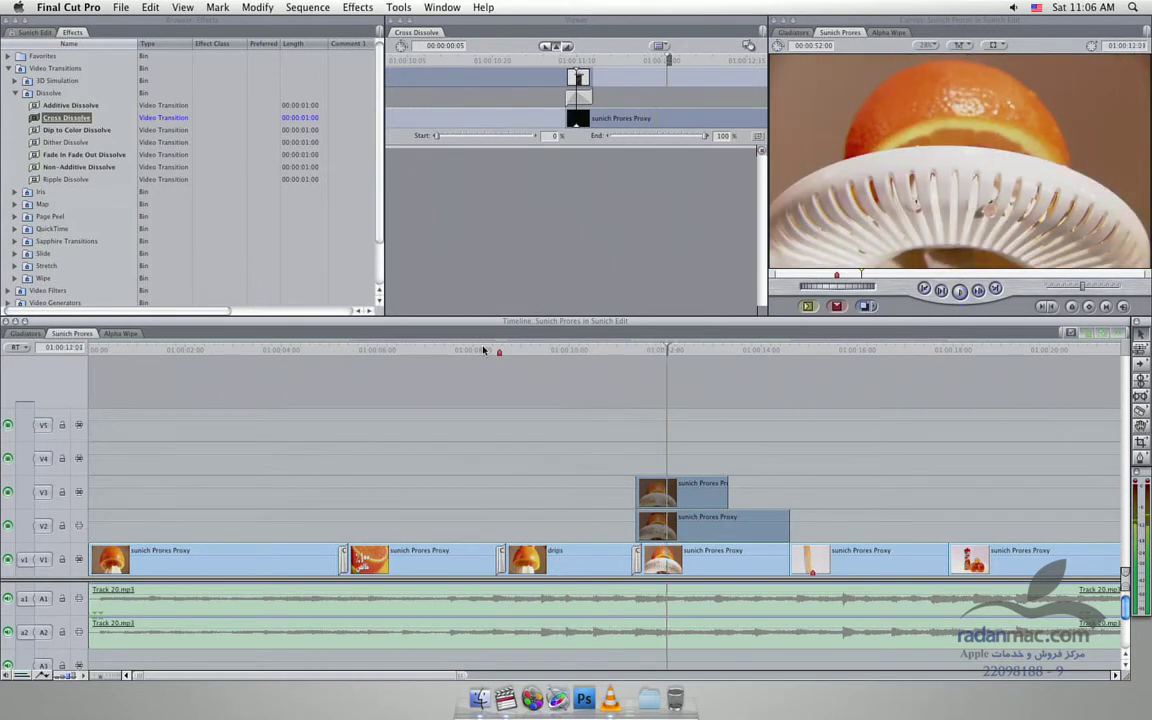
{"action": "left_click", "coordinate": [483, 349]}
{"action": "key", "text": "space"}
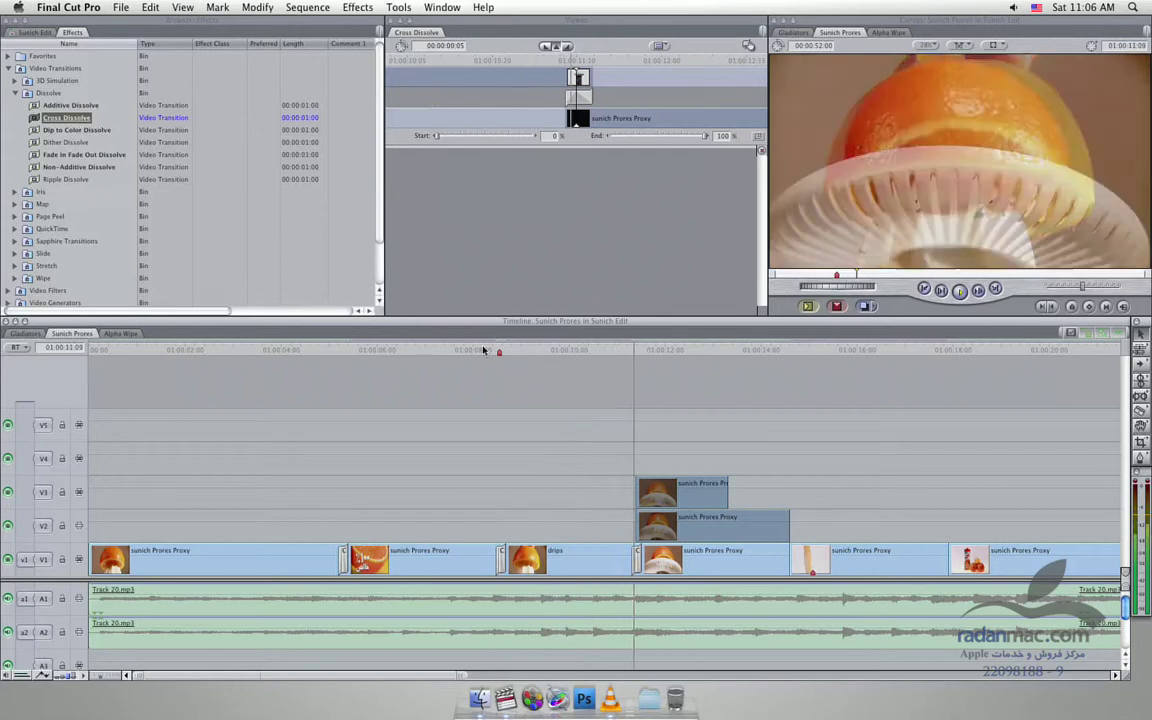
{"action": "left_click", "coordinate": [535, 352]}
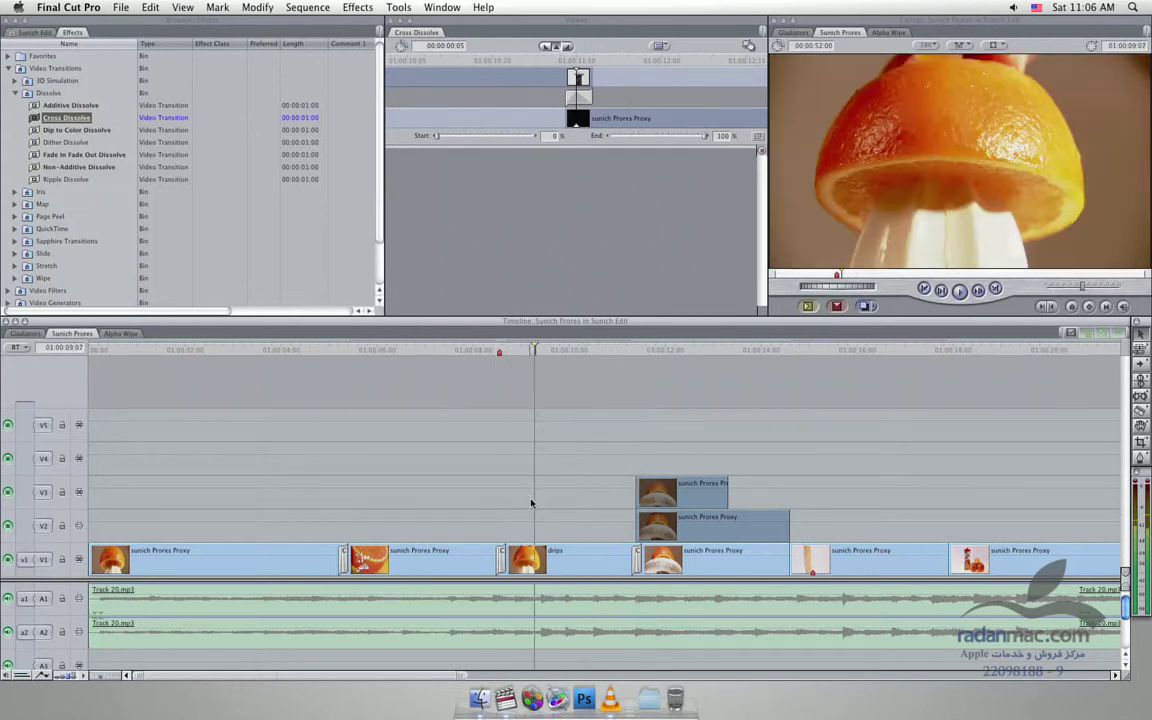
{"action": "left_click", "coordinate": [562, 553]}
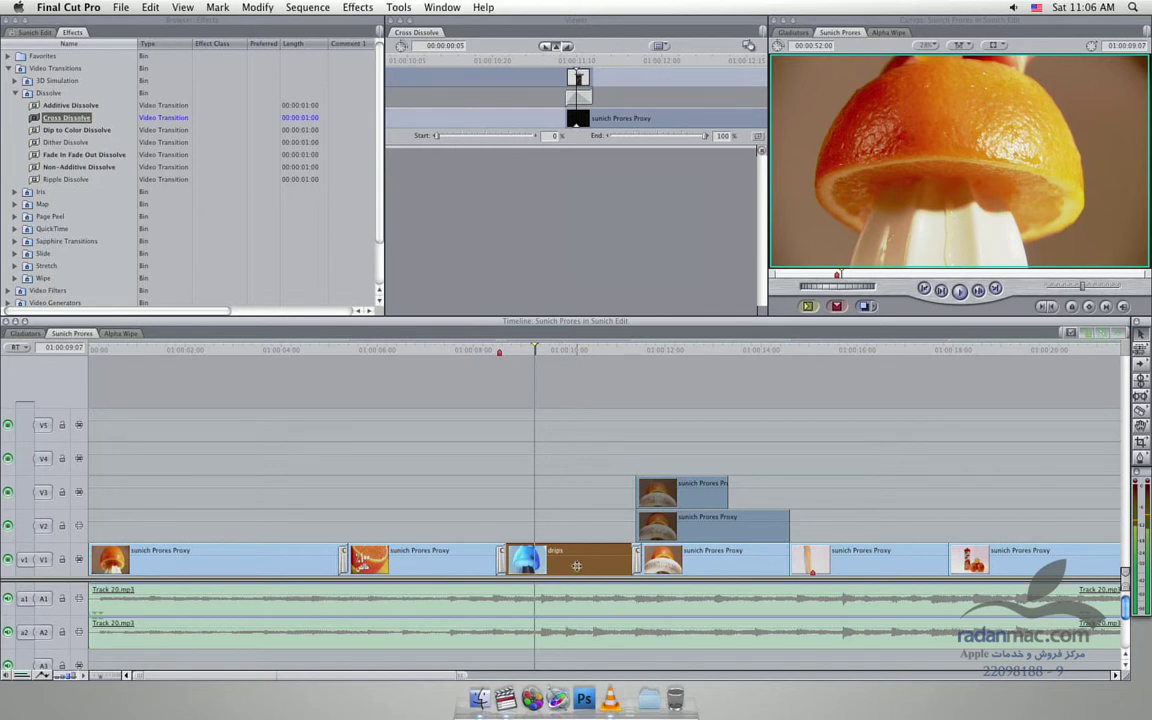
{"action": "key", "text": "super+j"}
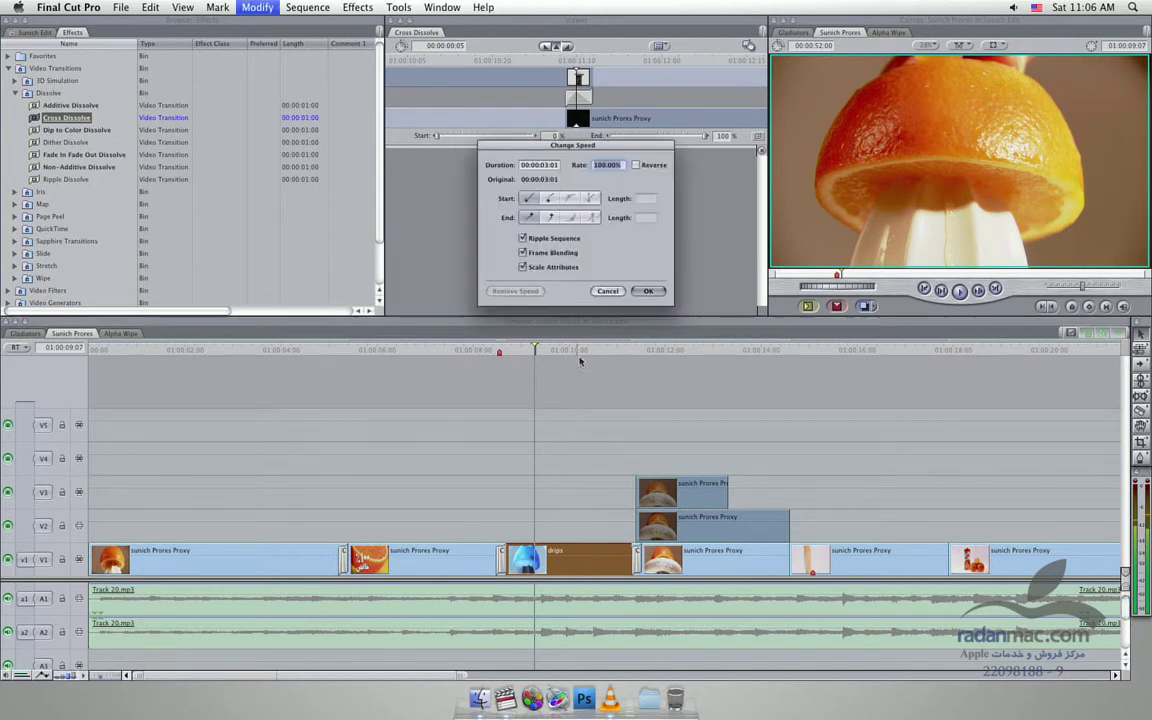
{"action": "type", "text": "50"}
{"action": "key", "text": "Return"}
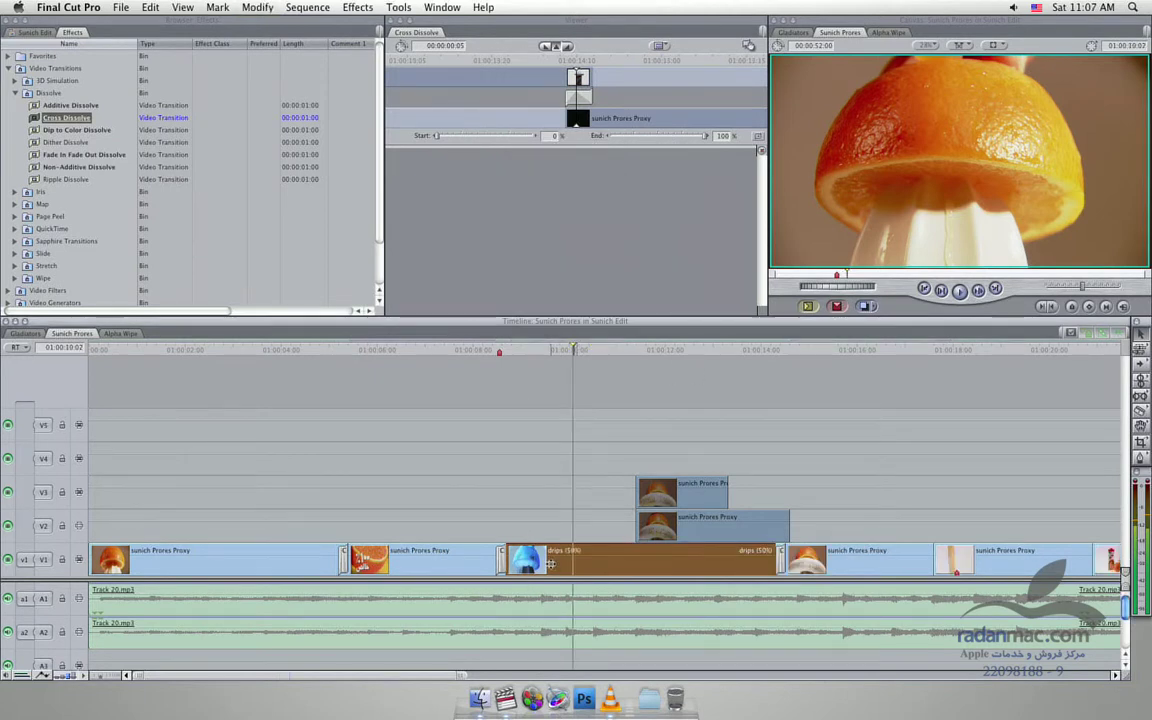
{"action": "key", "text": "super+j"}
{"action": "type", "text": "200"}
{"action": "key", "text": "Return"}
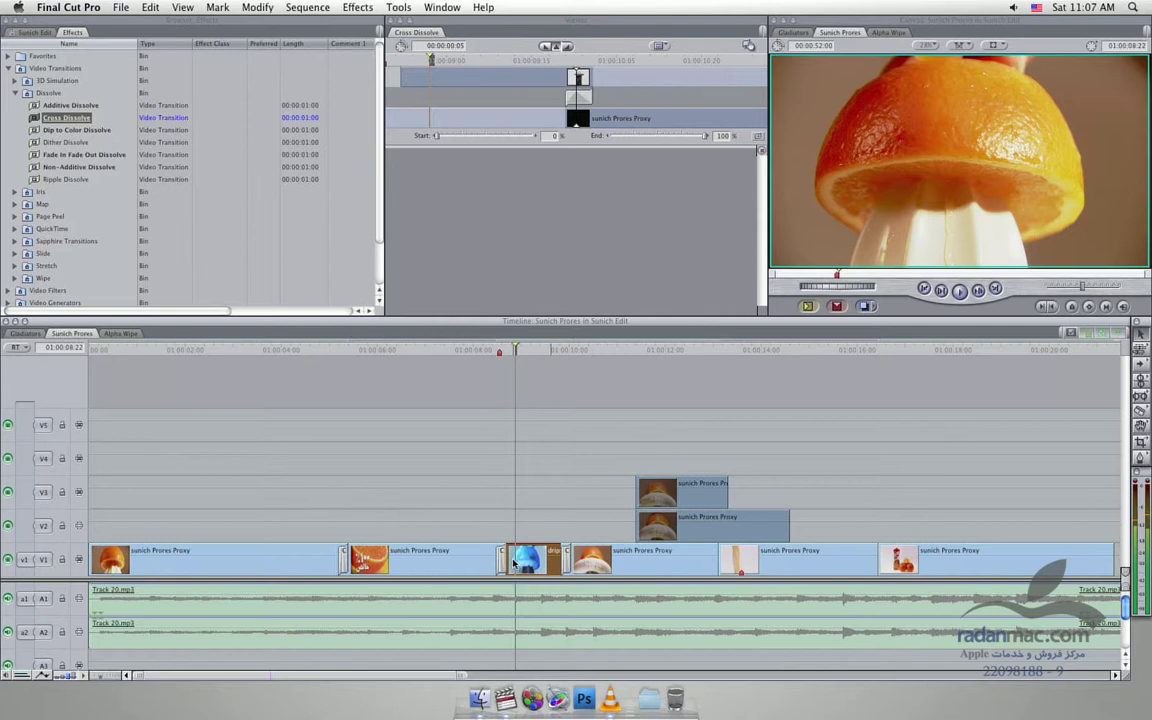
{"action": "left_click_drag", "start_coordinate": [513, 563], "coordinate": [554, 568]}
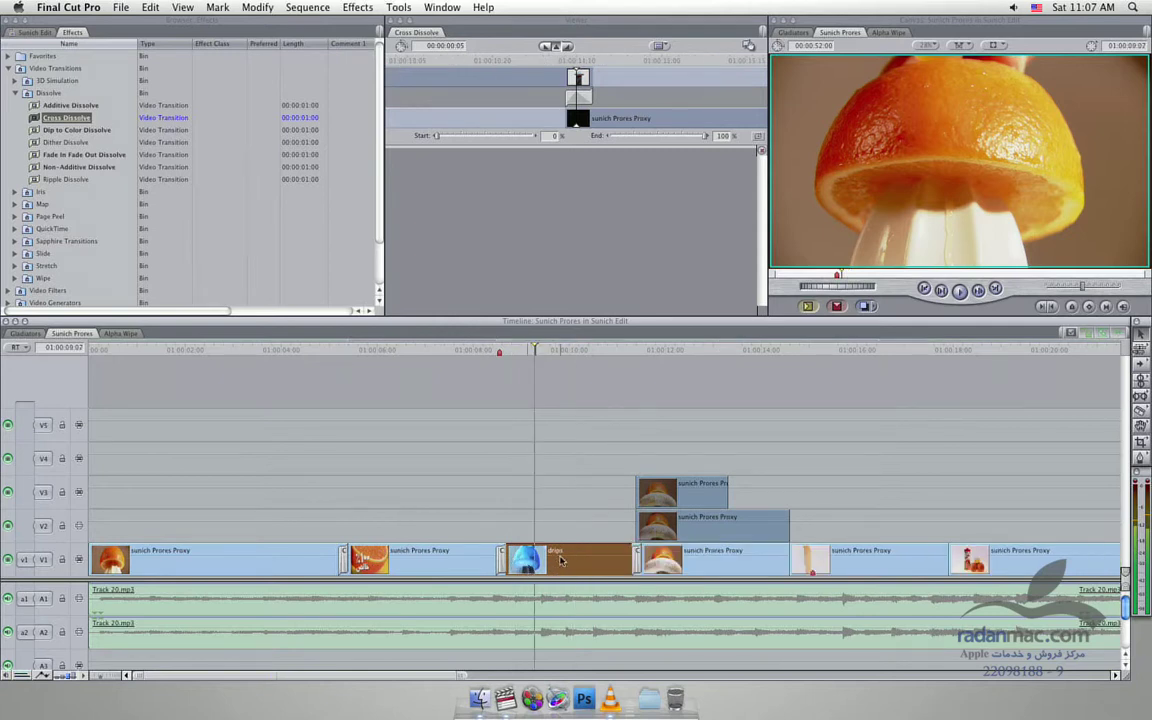
Turn off Ripple Sequence in Change Speed and preview from the 100% title frame.
{"action": "key", "text": "super+j"}
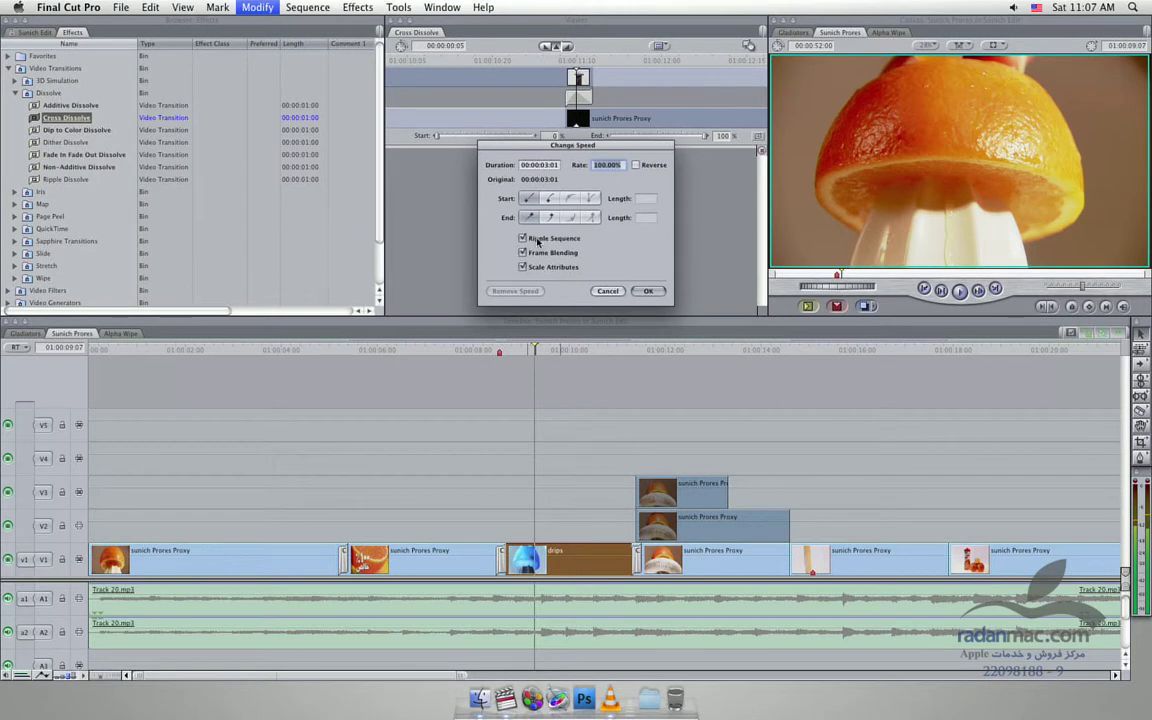
{"action": "left_click", "coordinate": [533, 241]}
{"action": "left_click", "coordinate": [651, 291]}
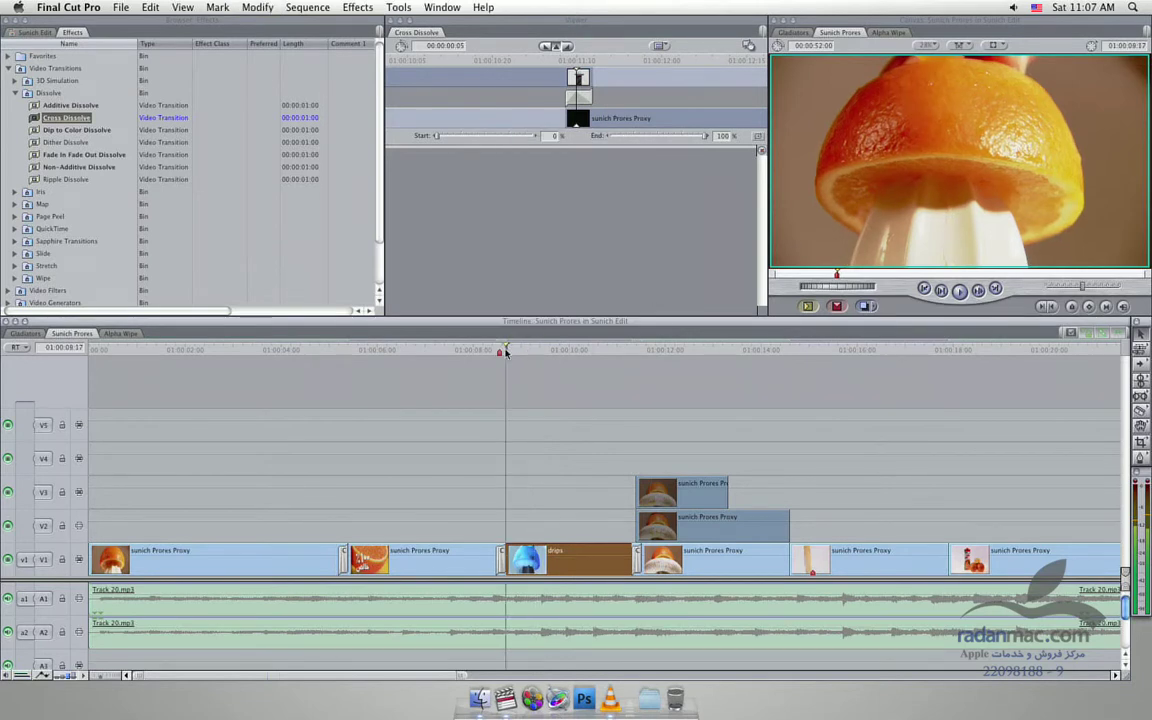
{"action": "left_click_drag", "start_coordinate": [507, 353], "coordinate": [491, 352]}
{"action": "key", "text": "space"}
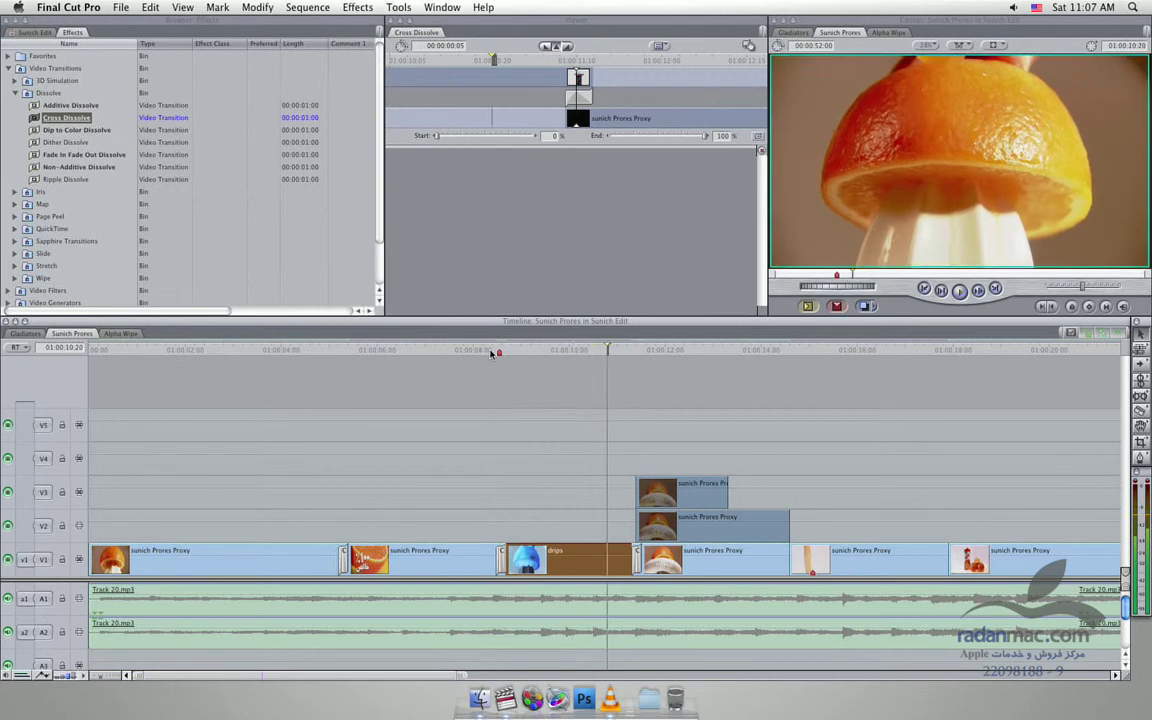
Set the drips clip's rate to 50%.
{"action": "key", "text": "super+j"}
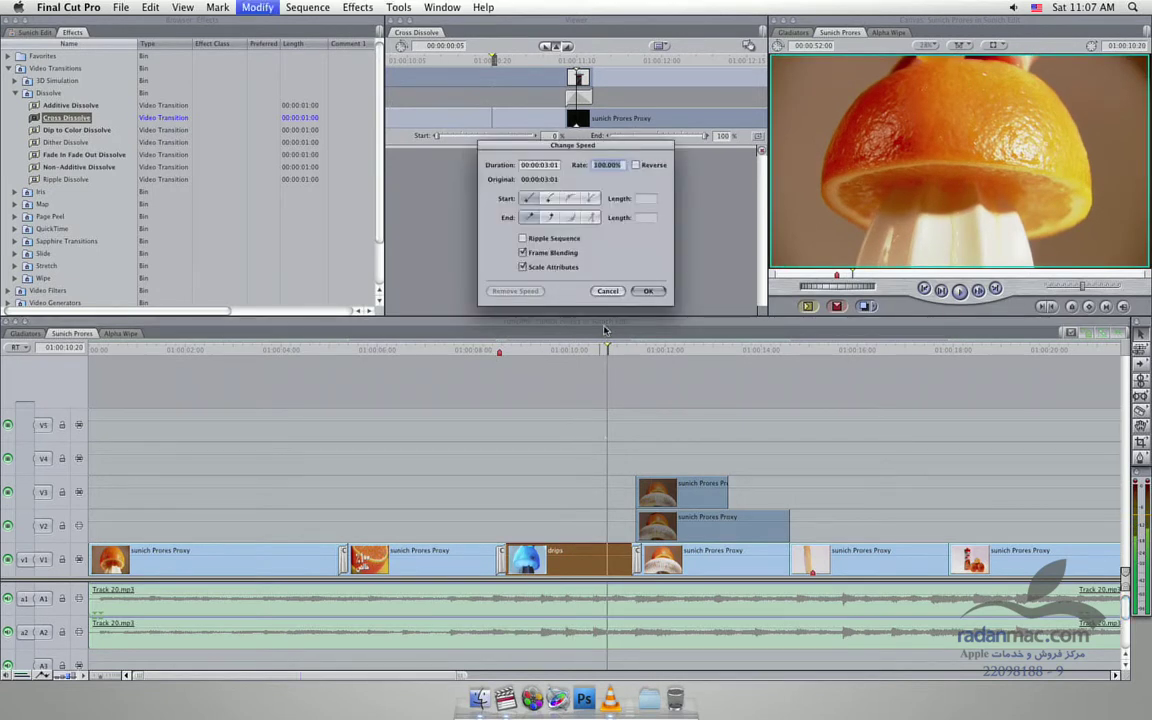
{"action": "type", "text": "50"}
{"action": "left_click", "coordinate": [641, 291]}
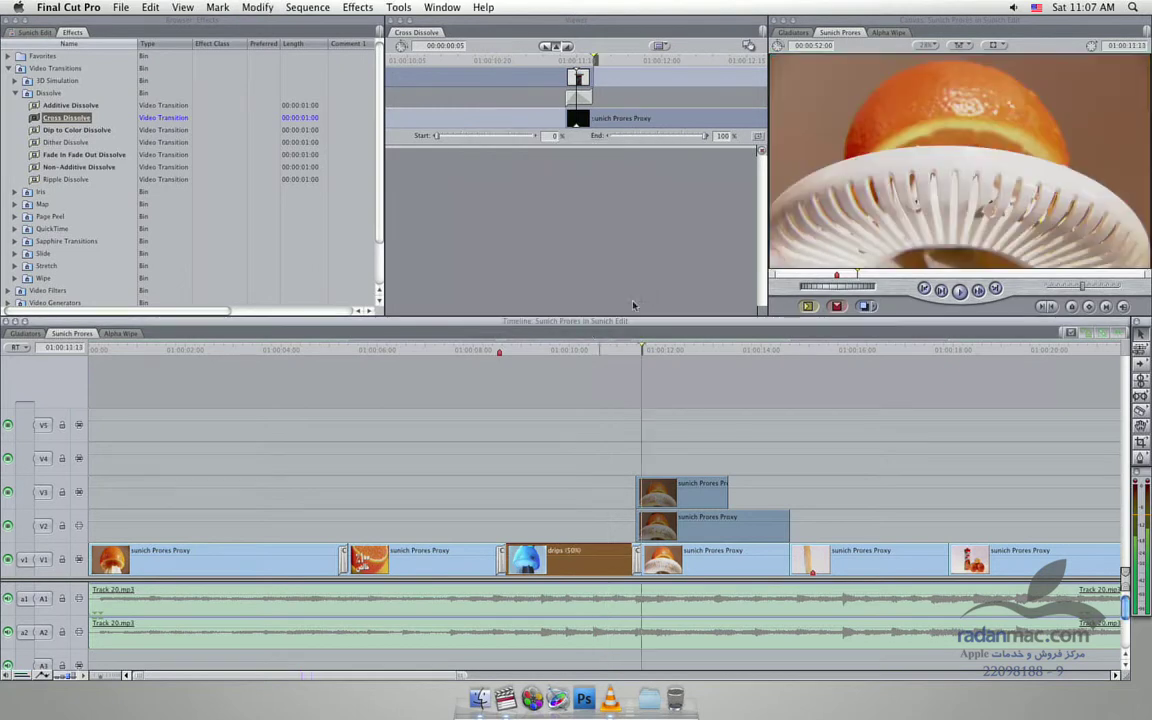
{"action": "left_click", "coordinate": [490, 349]}
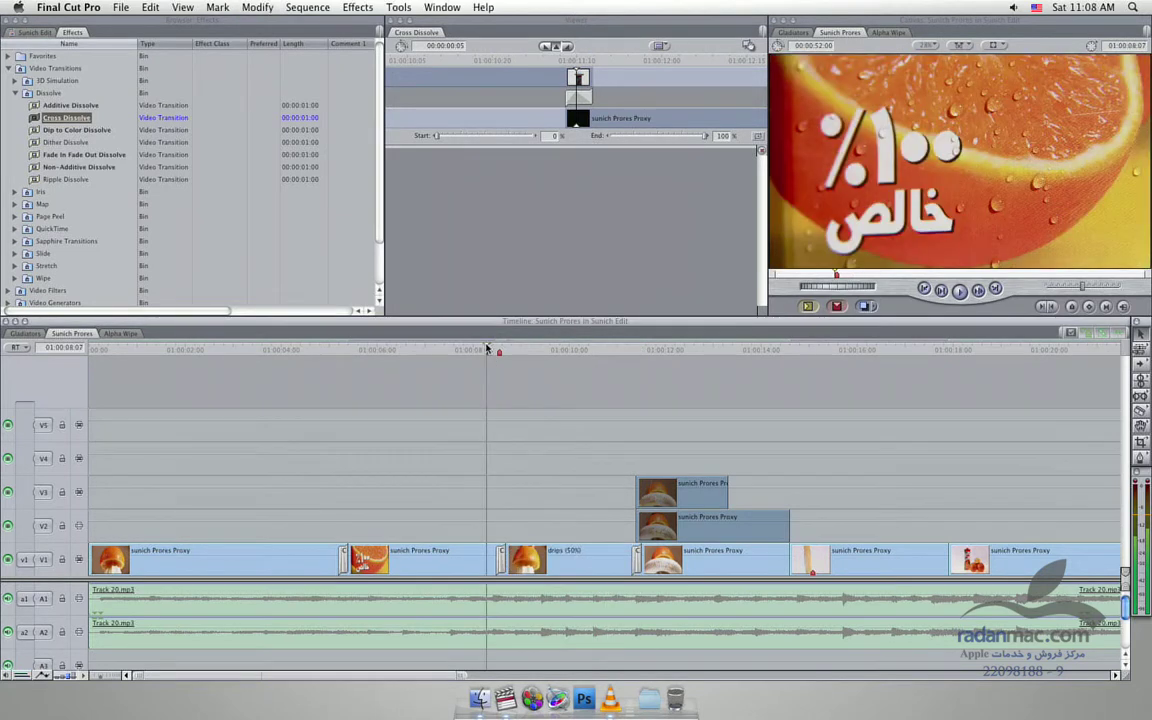
Play back the 50% drips clip, then change its rate to 200%.
{"action": "key", "text": "space"}
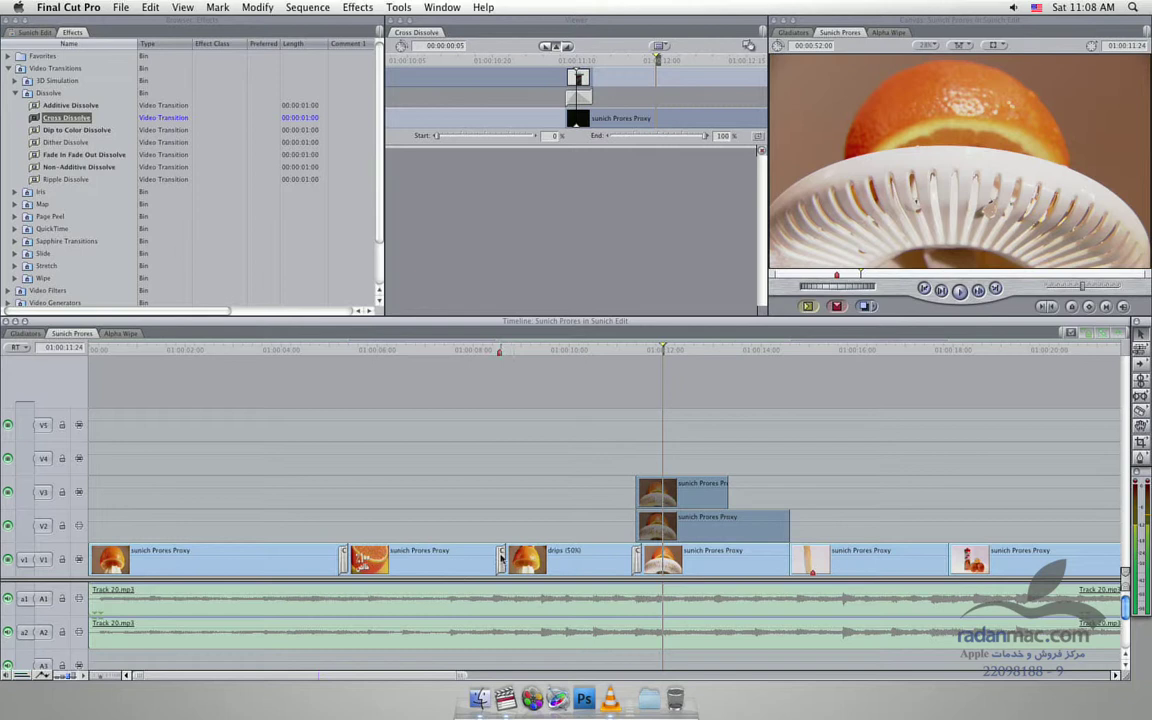
{"action": "left_click", "coordinate": [540, 553]}
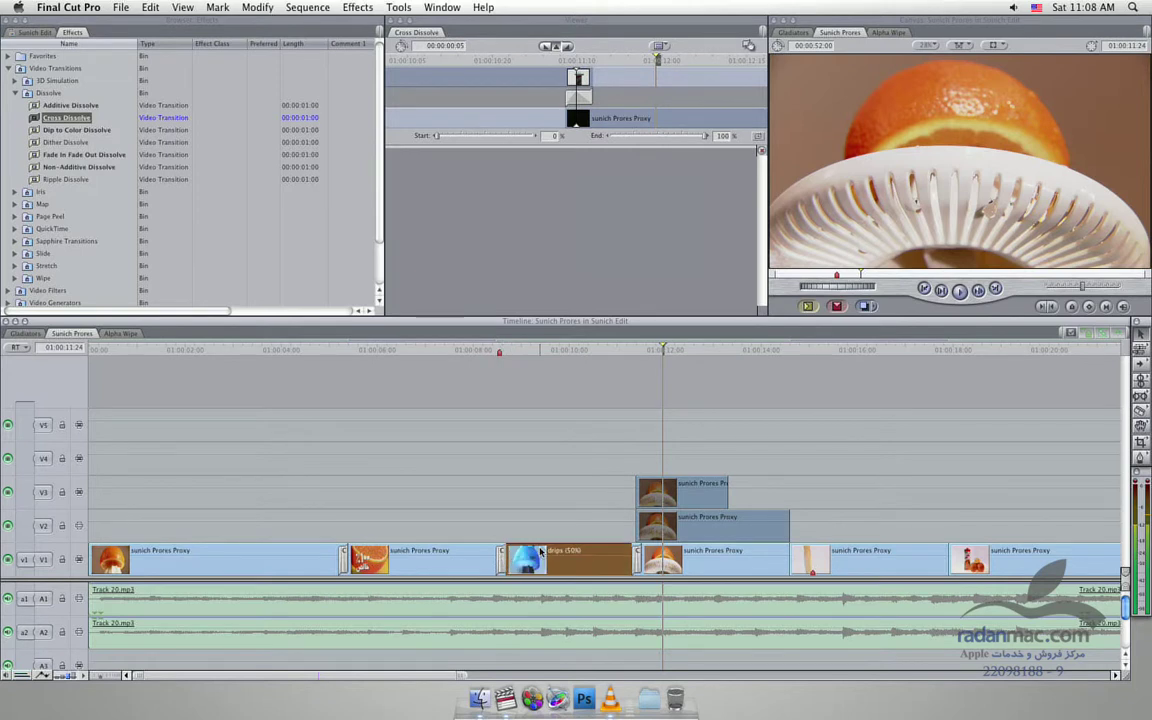
{"action": "key", "text": "super+j"}
{"action": "type", "text": "200"}
{"action": "key", "text": "Return"}
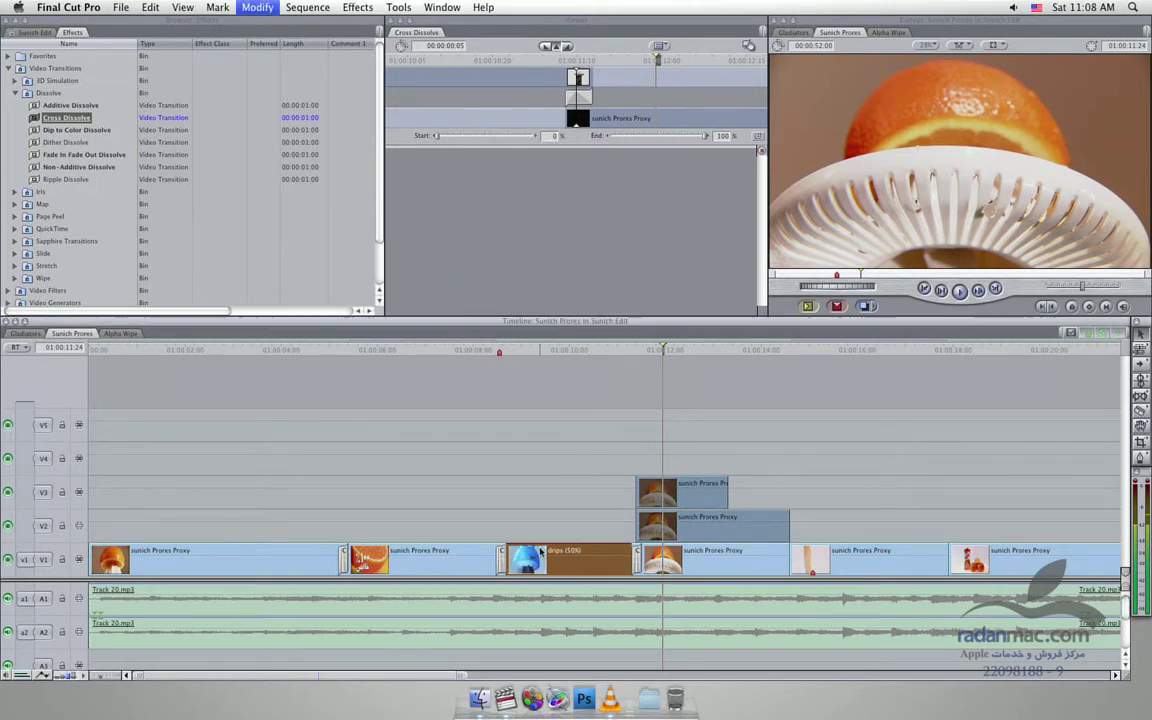
Replay the drips clip from just before it at the new 200% speed.
{"action": "left_click", "coordinate": [497, 350]}
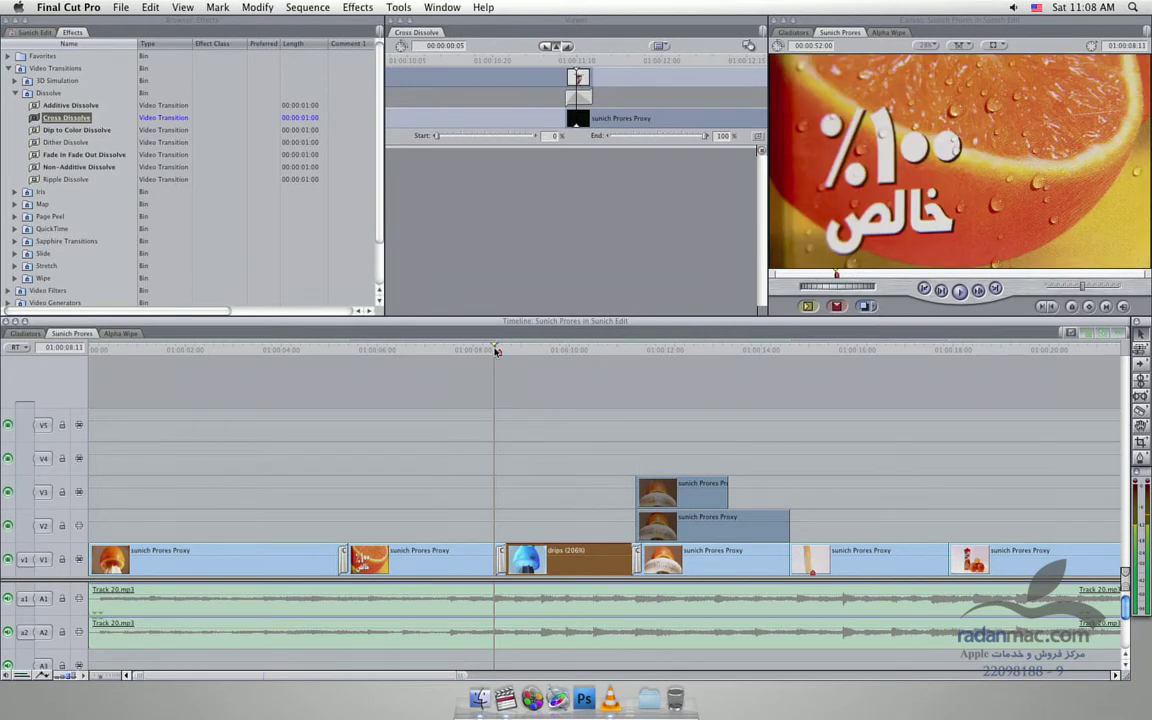
{"action": "key", "text": "space"}
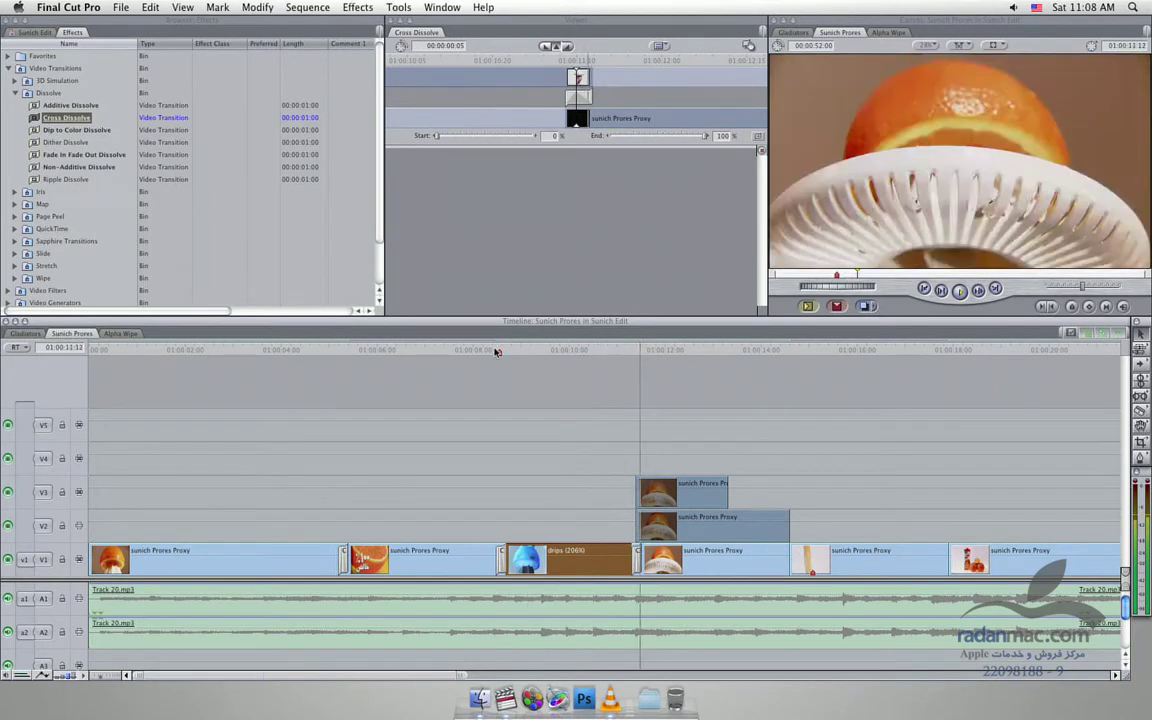
{"action": "left_click", "coordinate": [534, 350]}
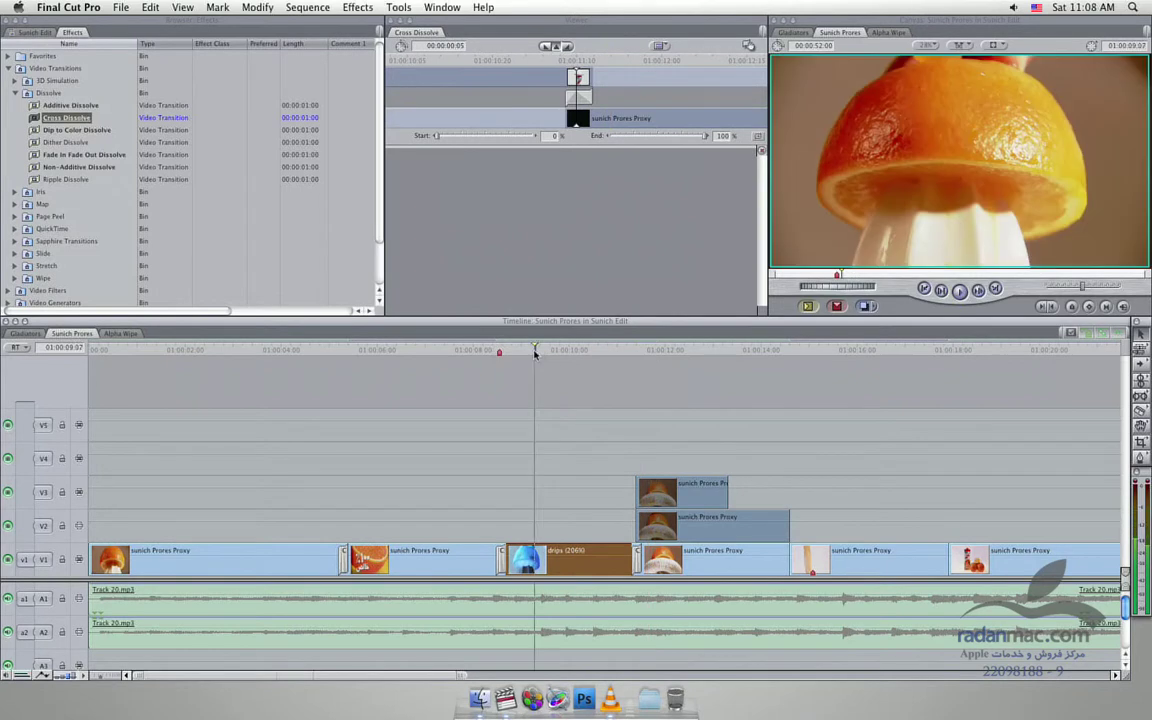
{"action": "key", "text": "super+j"}
Use Remove Speed in the Change Speed dialog to restore the drips clip to 100%.
{"action": "key", "text": "Tab"}
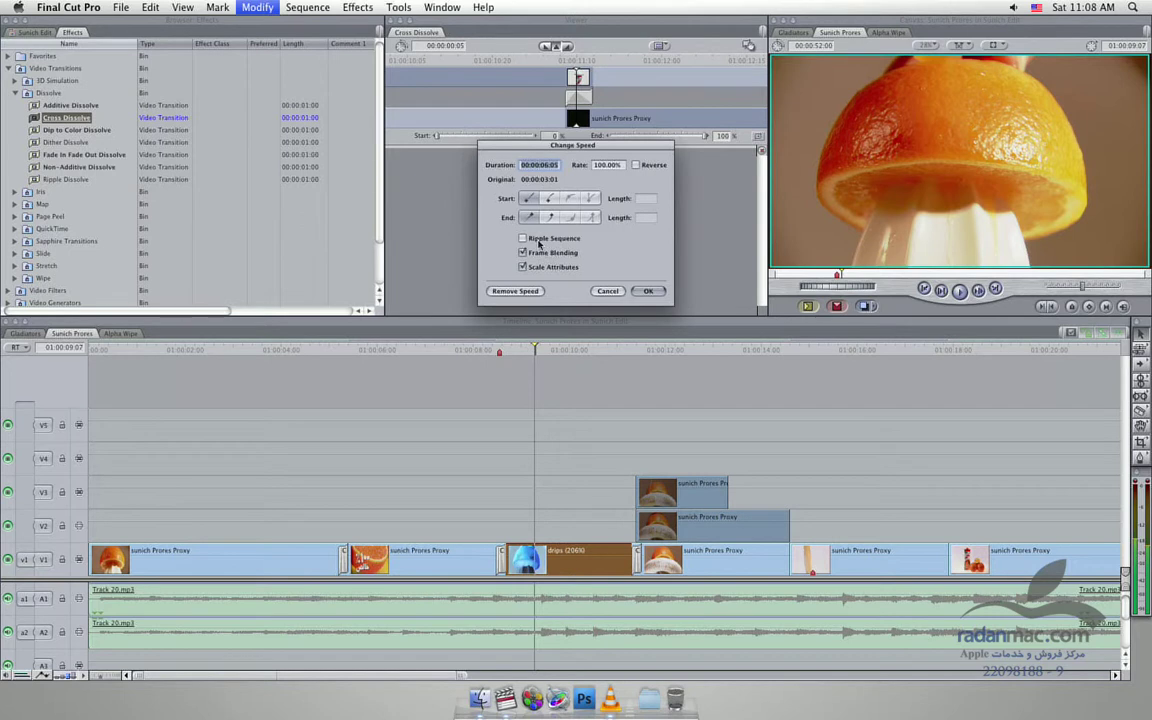
{"action": "left_click_drag", "start_coordinate": [551, 152], "coordinate": [460, 243]}
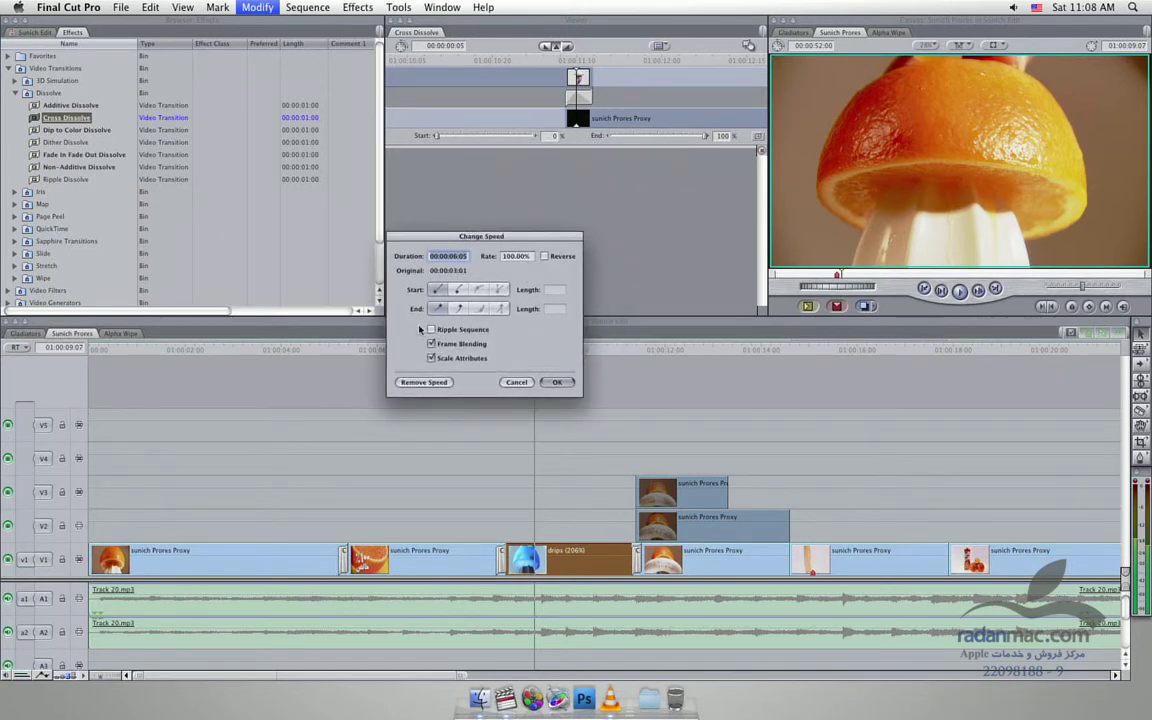
{"action": "left_click", "coordinate": [436, 384]}
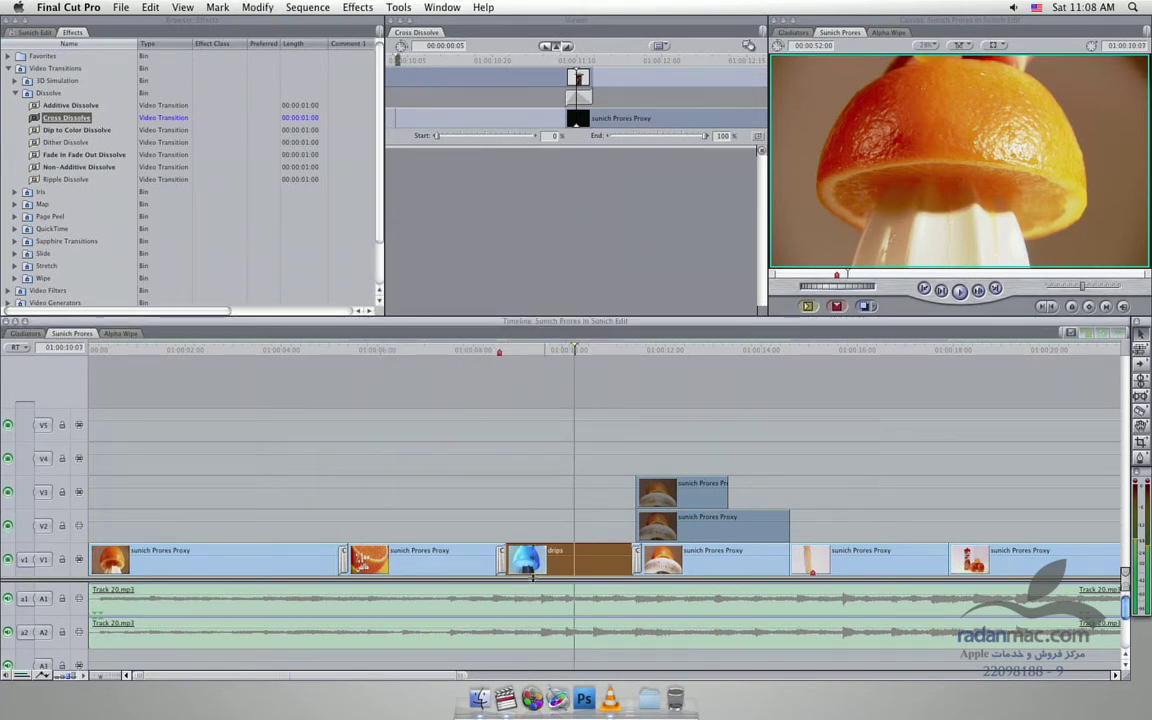
{"action": "left_click_drag", "start_coordinate": [331, 676], "coordinate": [733, 662]}
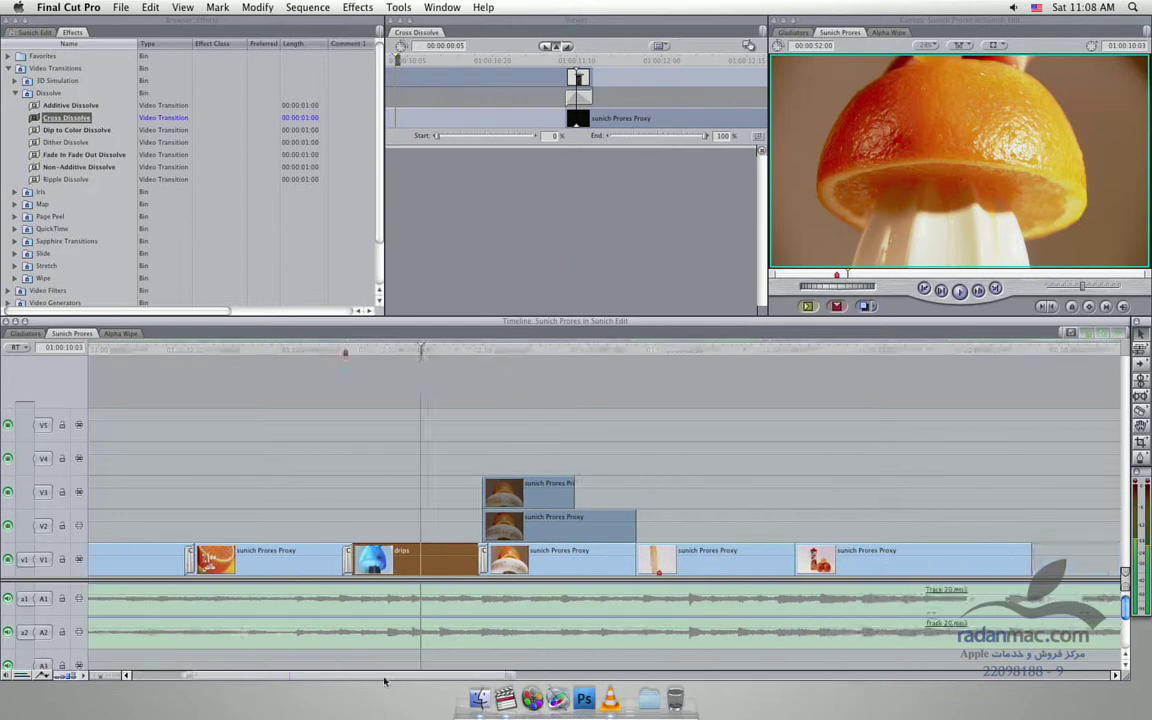
{"action": "left_click", "coordinate": [104, 351]}
{"action": "key", "text": "space"}
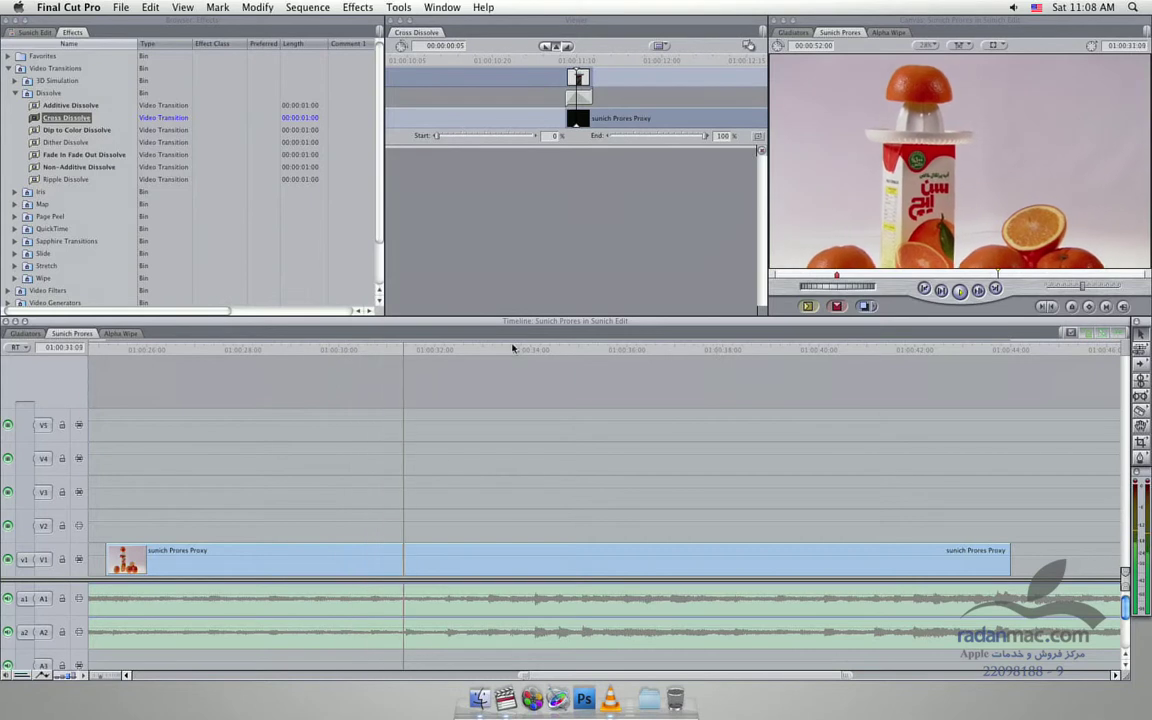
{"action": "left_click", "coordinate": [688, 350]}
{"action": "left_click_drag", "start_coordinate": [737, 364], "coordinate": [975, 362]}
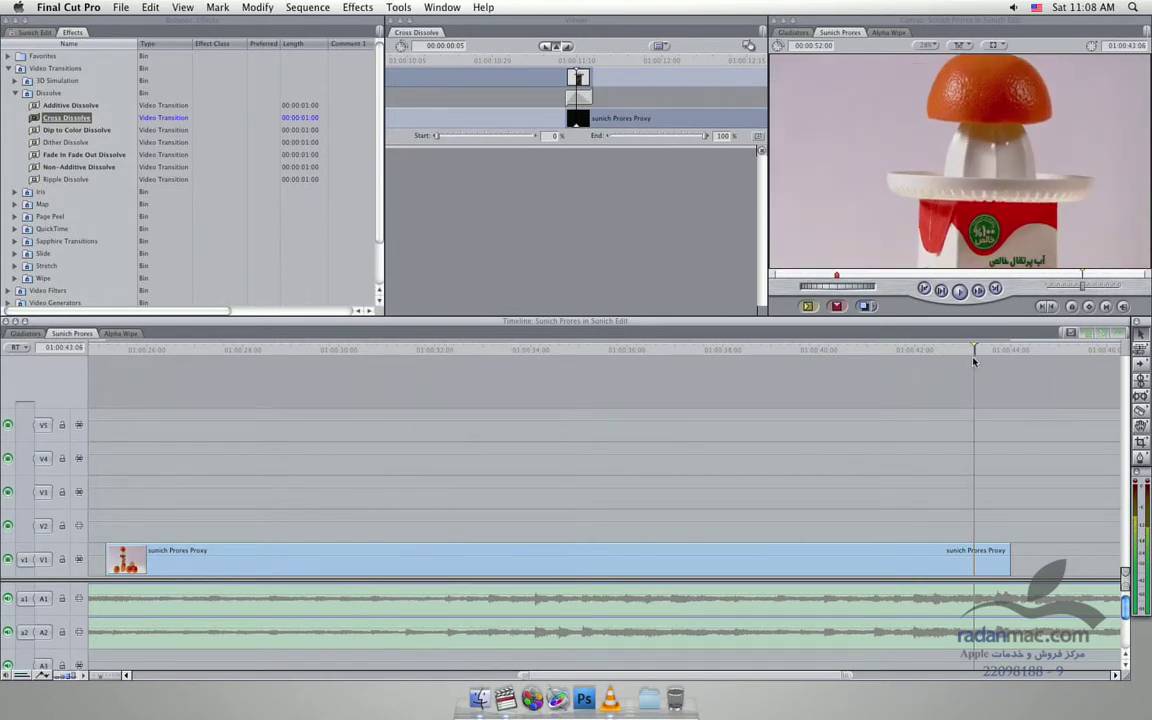
{"action": "left_click_drag", "start_coordinate": [975, 362], "coordinate": [994, 352]}
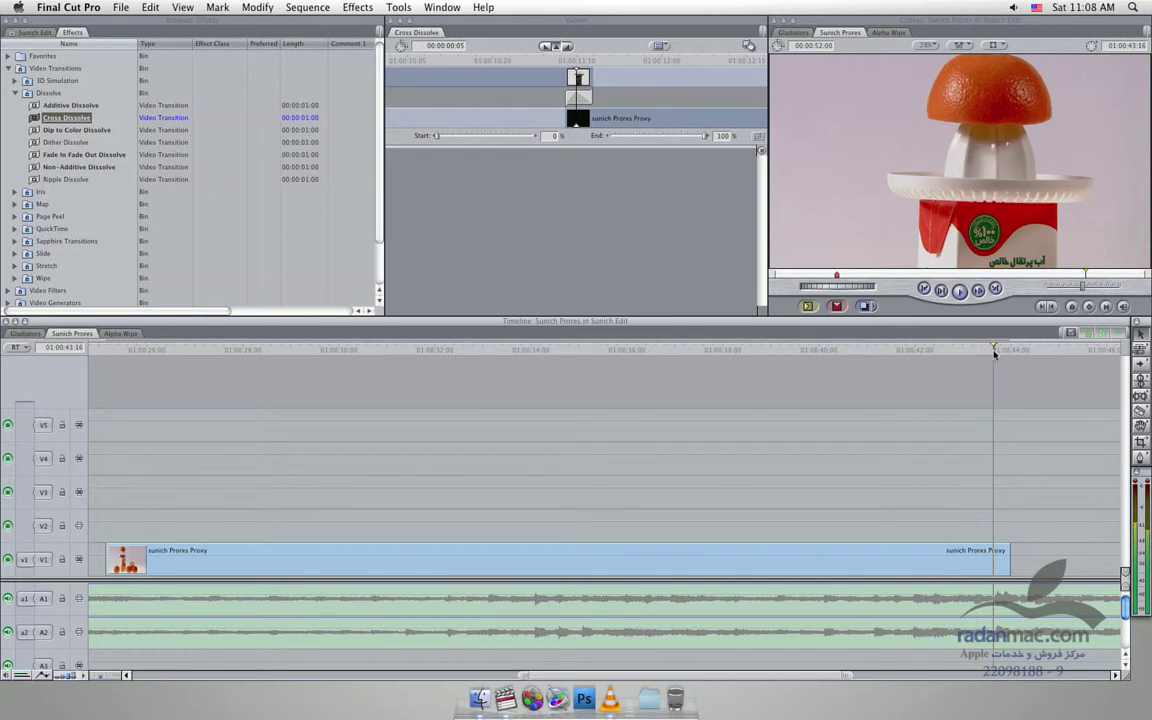
{"action": "key", "text": "Down"}
{"action": "left_click", "coordinate": [977, 349]}
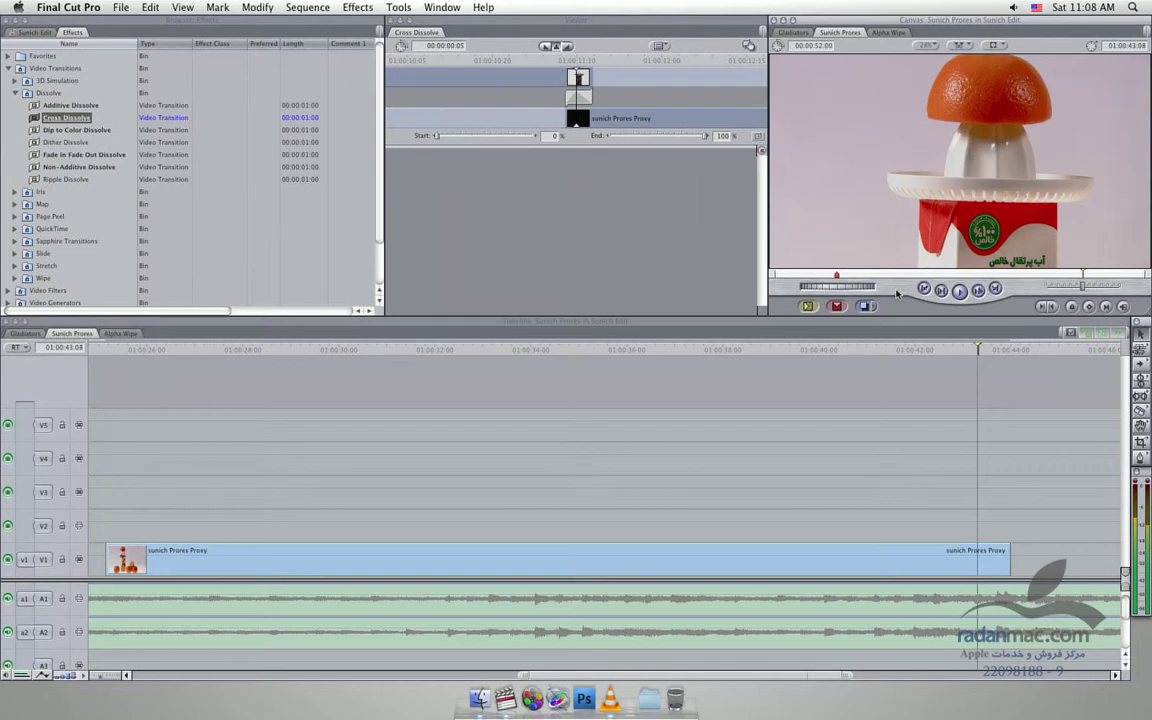
{"action": "mouse_move", "coordinate": [978, 349]}
{"action": "left_mouse_down"}
{"action": "mouse_move", "coordinate": [996, 345]}
{"action": "mouse_move", "coordinate": [123, 359]}
{"action": "left_mouse_up"}
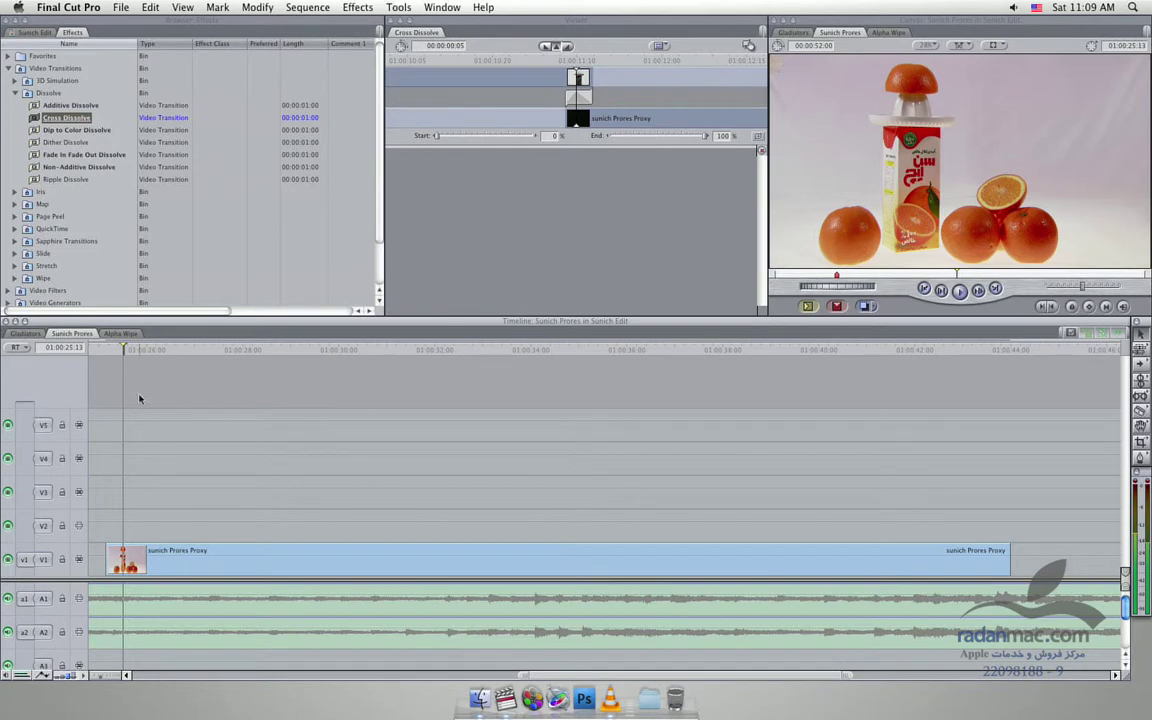
{"action": "mouse_move", "coordinate": [115, 347]}
{"action": "left_mouse_down"}
{"action": "mouse_move", "coordinate": [842, 387]}
{"action": "mouse_move", "coordinate": [977, 421]}
{"action": "left_mouse_up"}
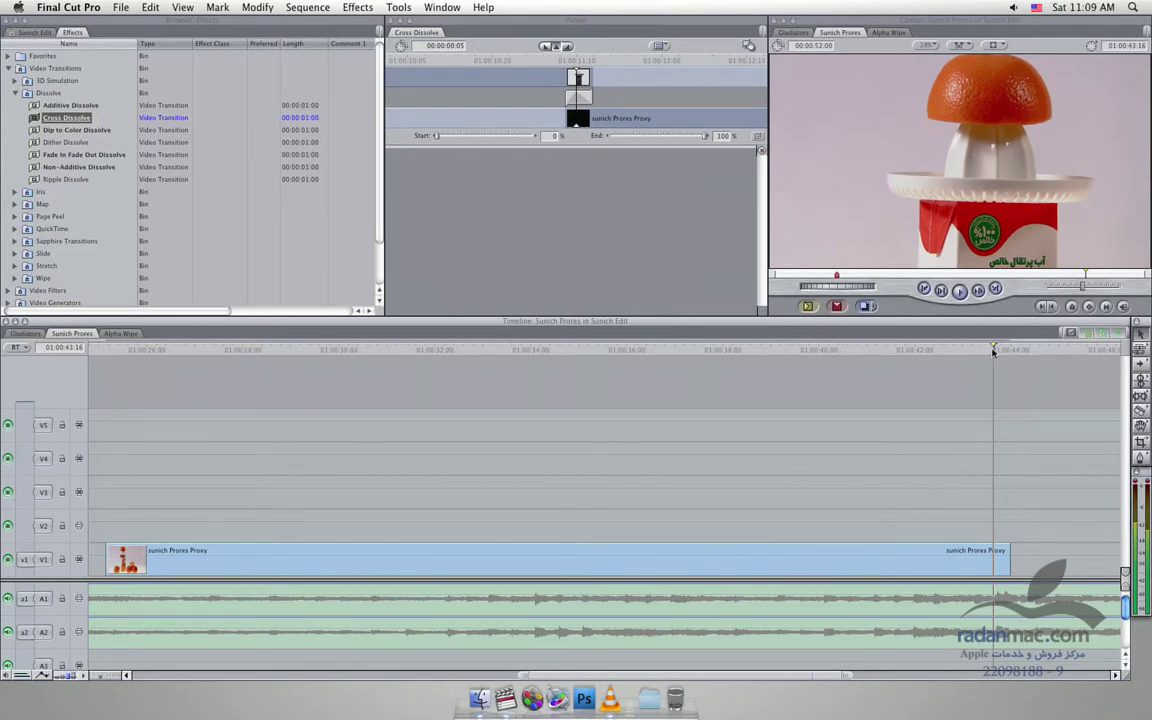
{"action": "mouse_move", "coordinate": [993, 350]}
{"action": "left_mouse_down"}
{"action": "mouse_move", "coordinate": [305, 362]}
{"action": "mouse_move", "coordinate": [143, 377]}
{"action": "left_mouse_up"}
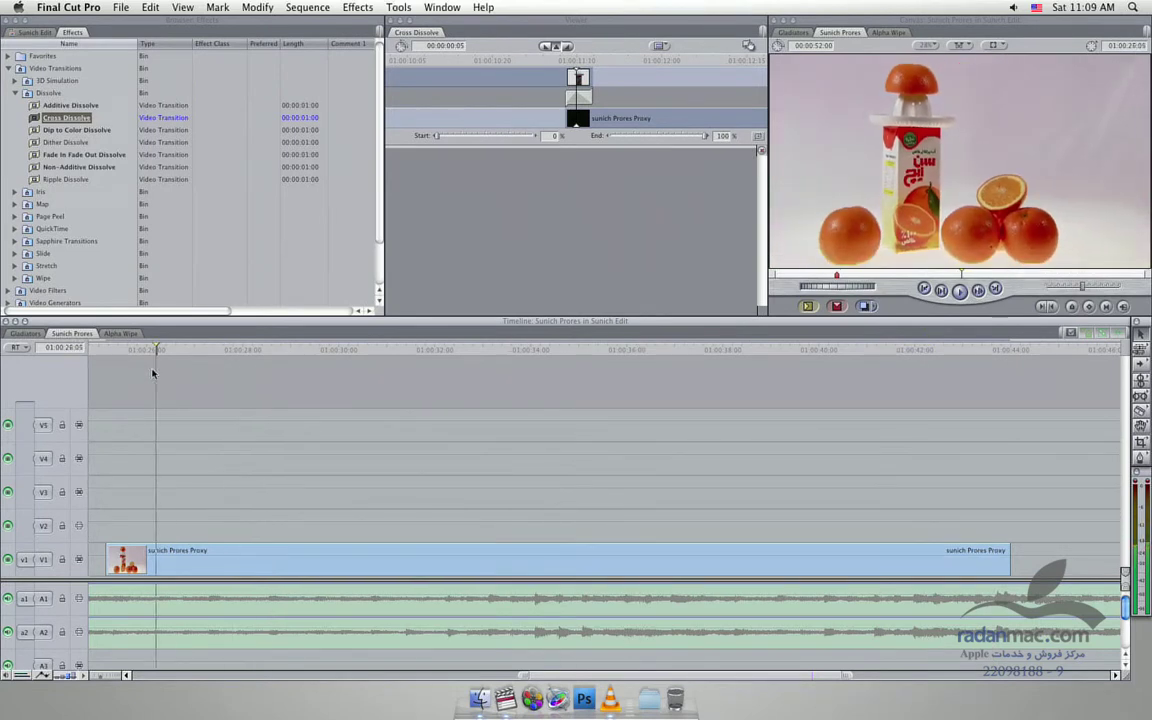
{"action": "left_click", "coordinate": [480, 560]}
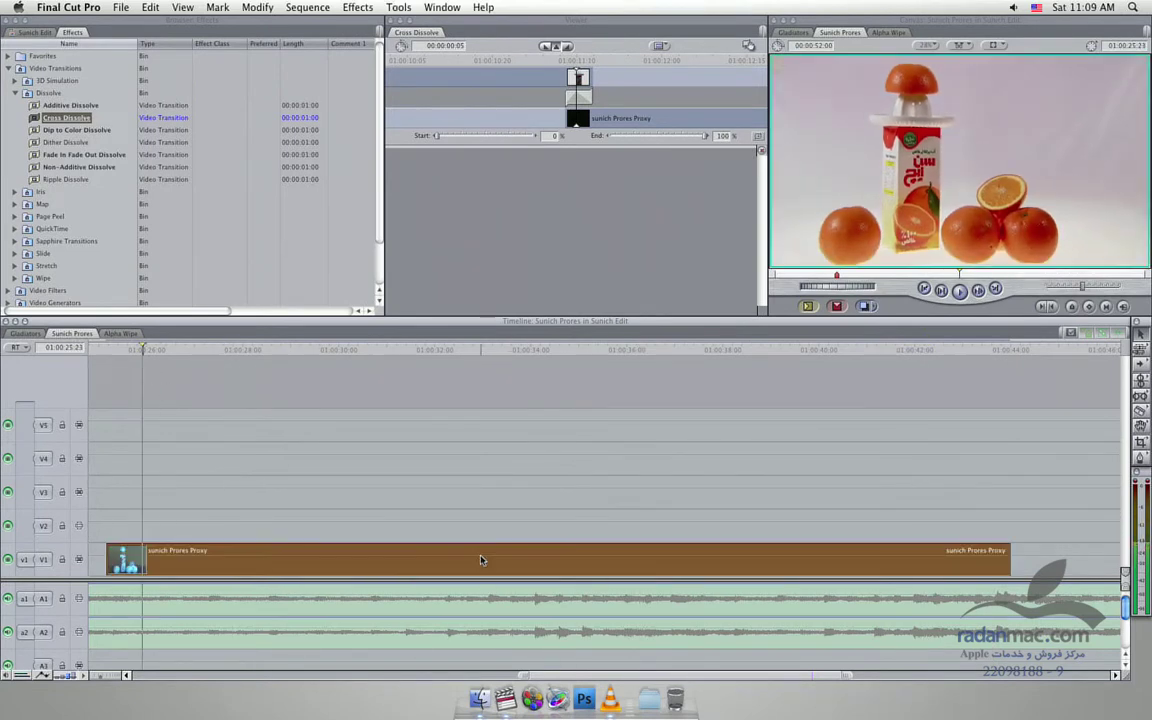
Reverse the V1 orange-juice clip and play it from the timeline start.
{"action": "key", "text": "super+j"}
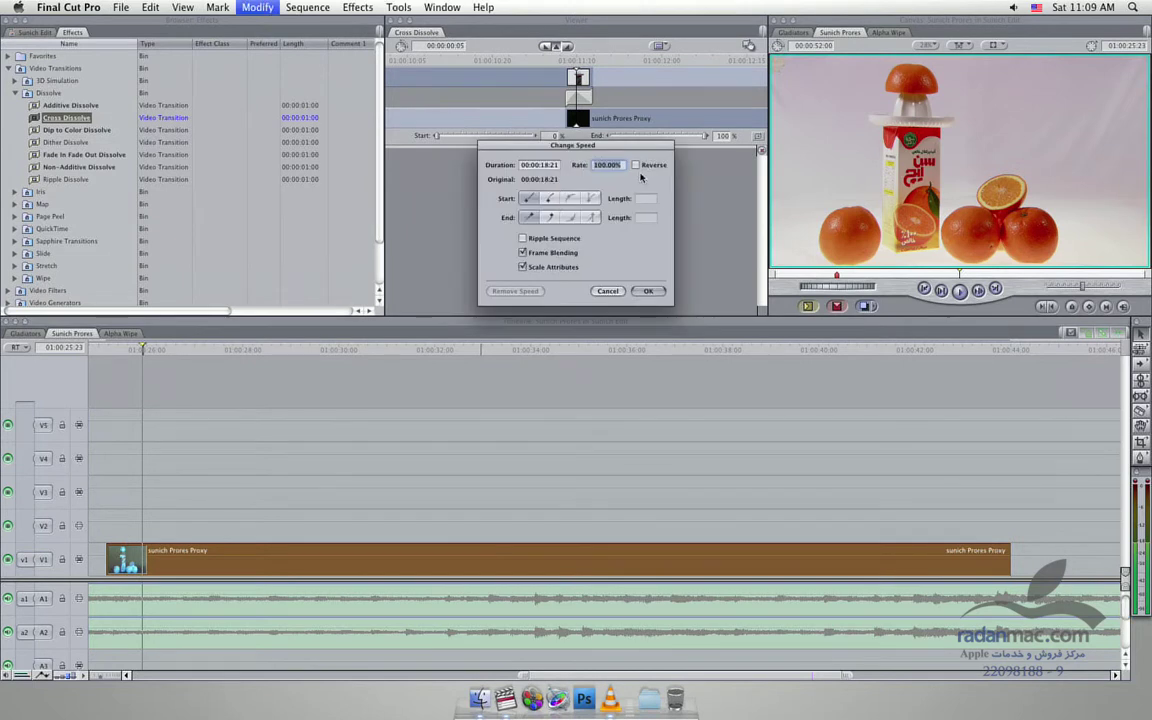
{"action": "left_click", "coordinate": [636, 165]}
{"action": "left_click", "coordinate": [648, 291]}
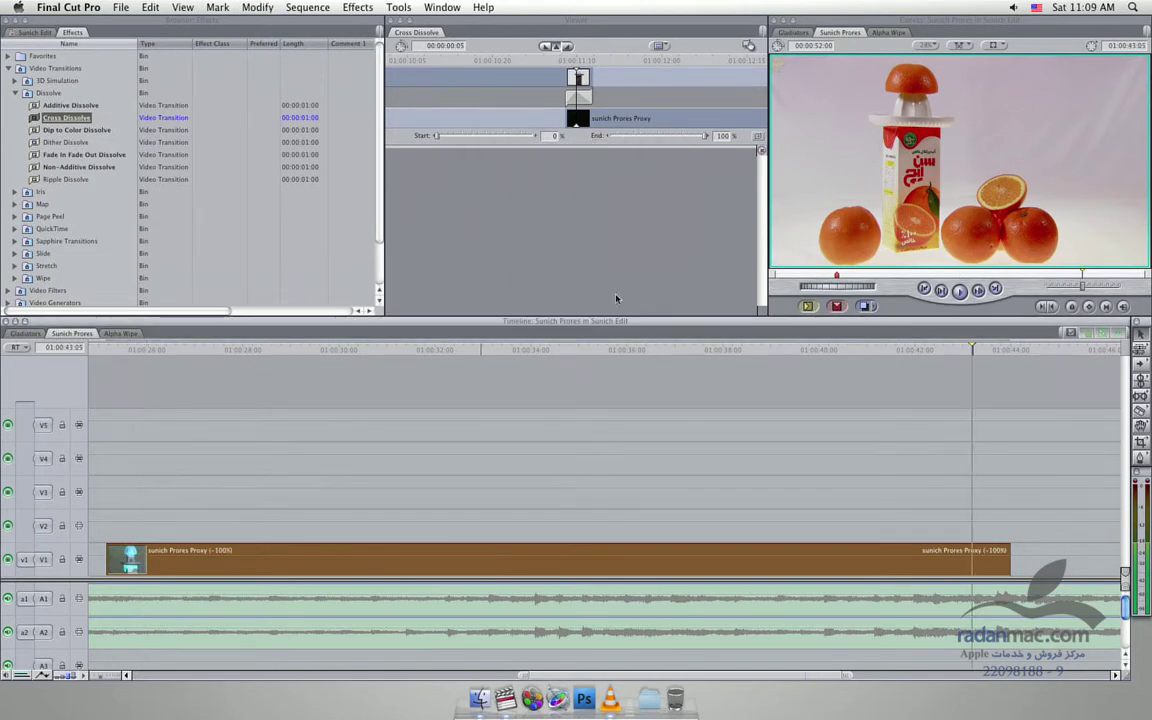
{"action": "left_click", "coordinate": [96, 350]}
{"action": "key", "text": "space"}
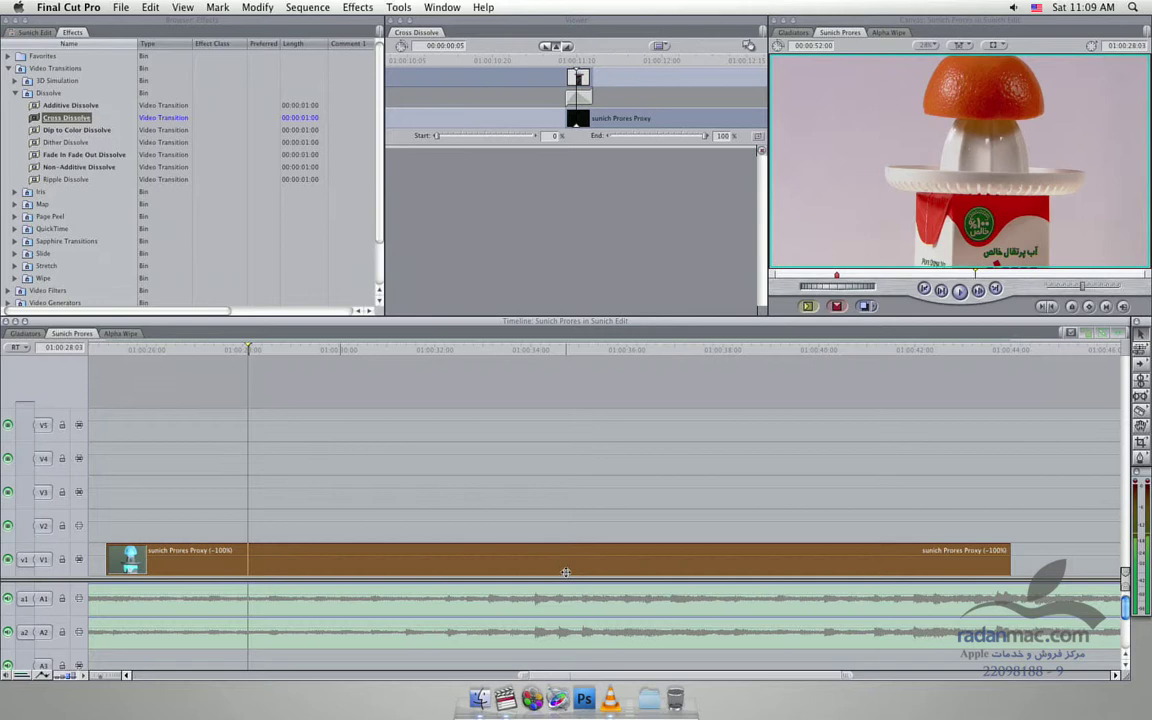
Raise the reversed clip's rate to about 500%, giving -499% and 00:00:03:20 duration.
{"action": "key", "text": "super+j"}
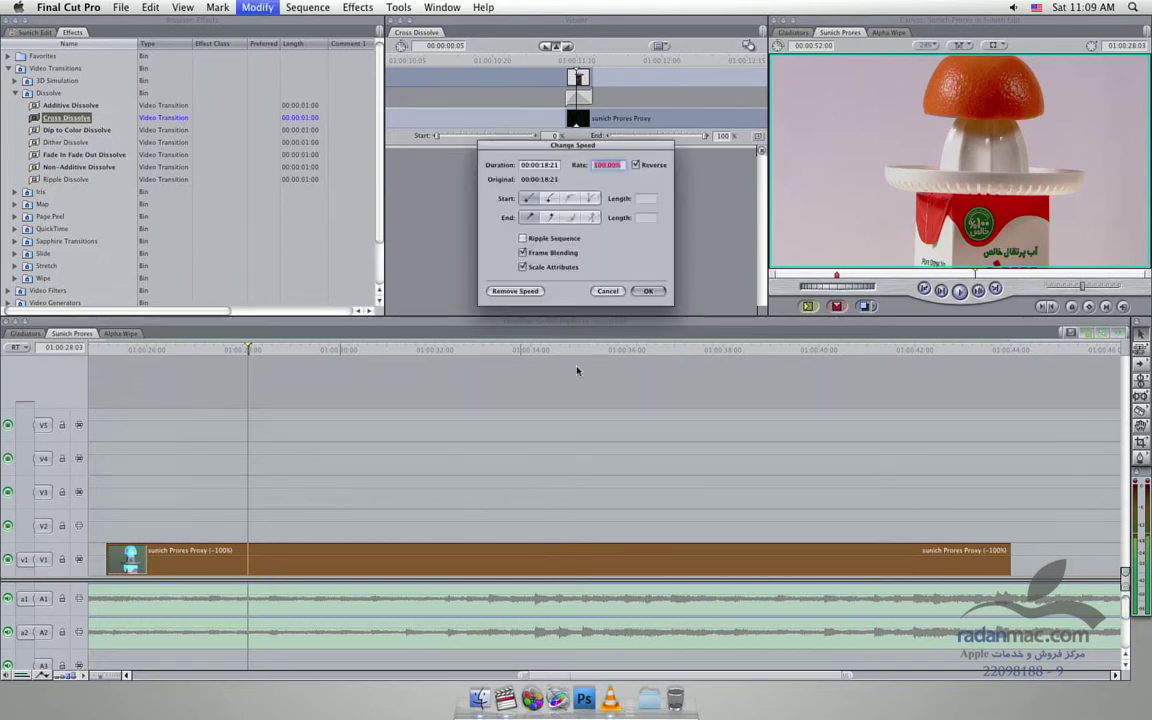
{"action": "key", "text": "Tab"}
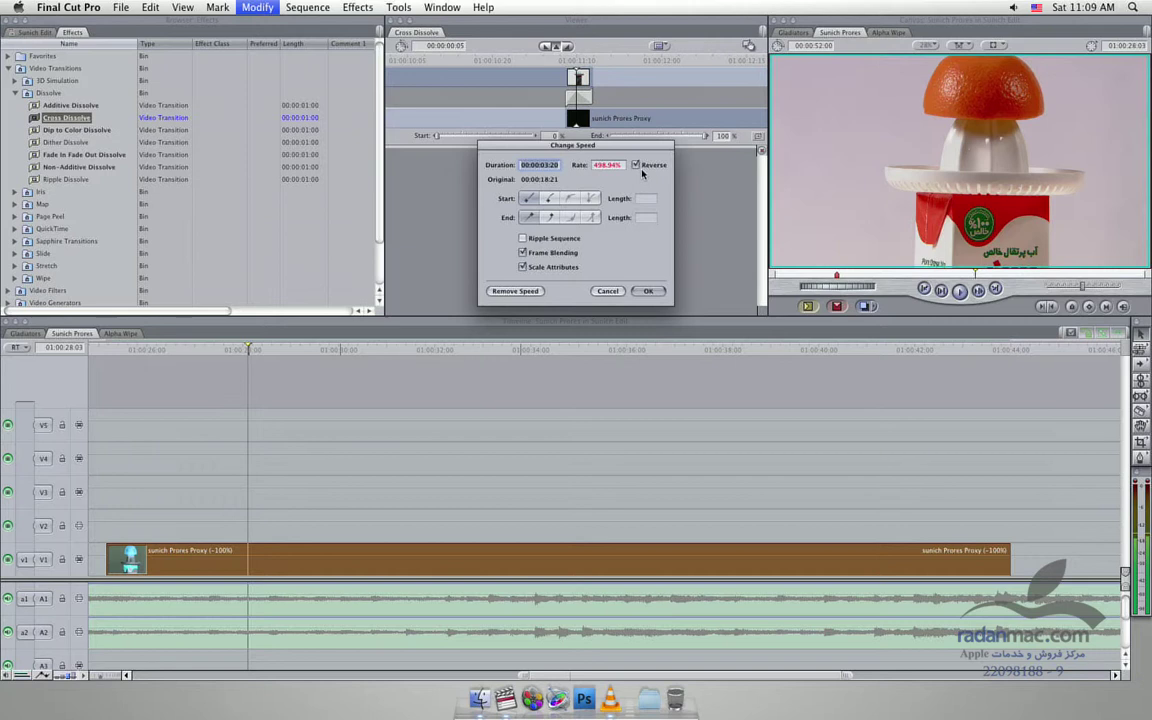
{"action": "left_click", "coordinate": [648, 291]}
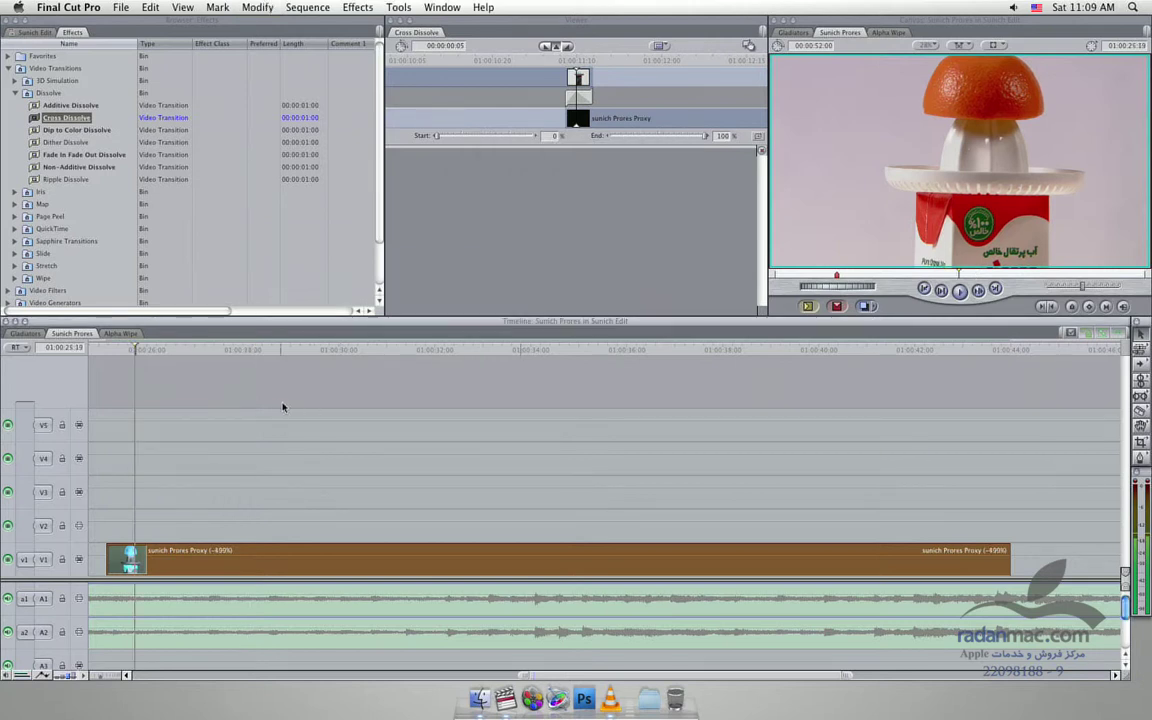
{"action": "left_click", "coordinate": [110, 350]}
Blade the clip at about 01:00:30 and delete the part after the cut.
{"action": "key", "text": "space"}
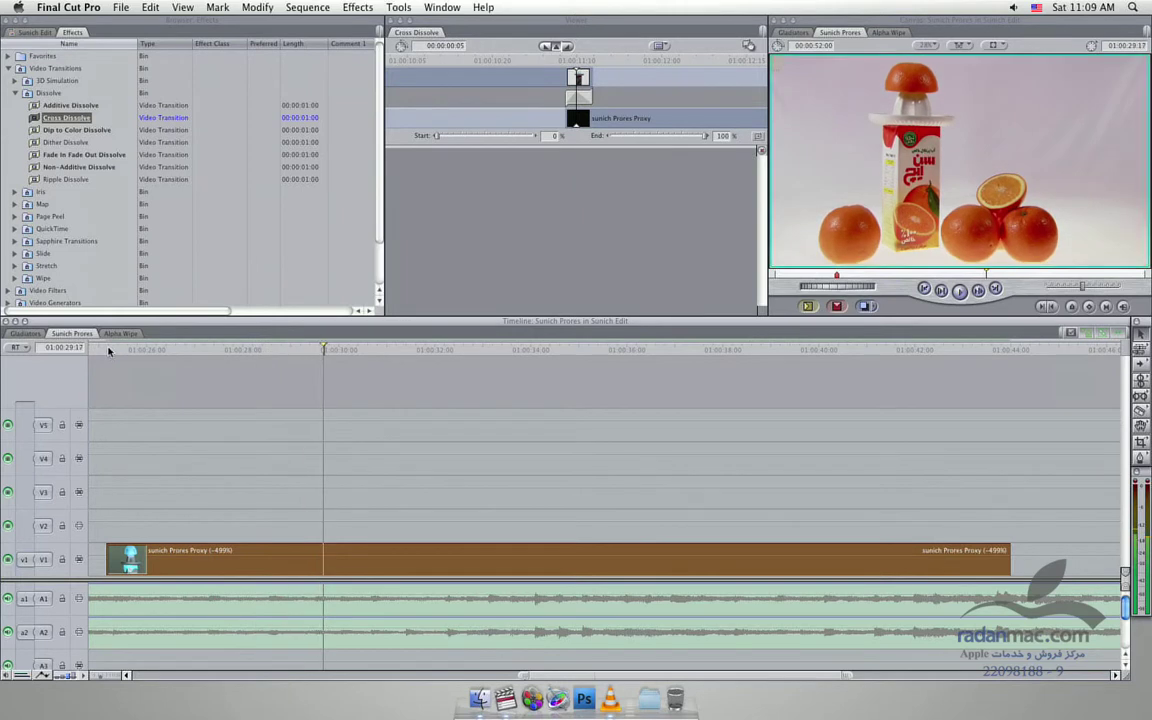
{"action": "left_click_drag", "start_coordinate": [324, 350], "coordinate": [351, 357]}
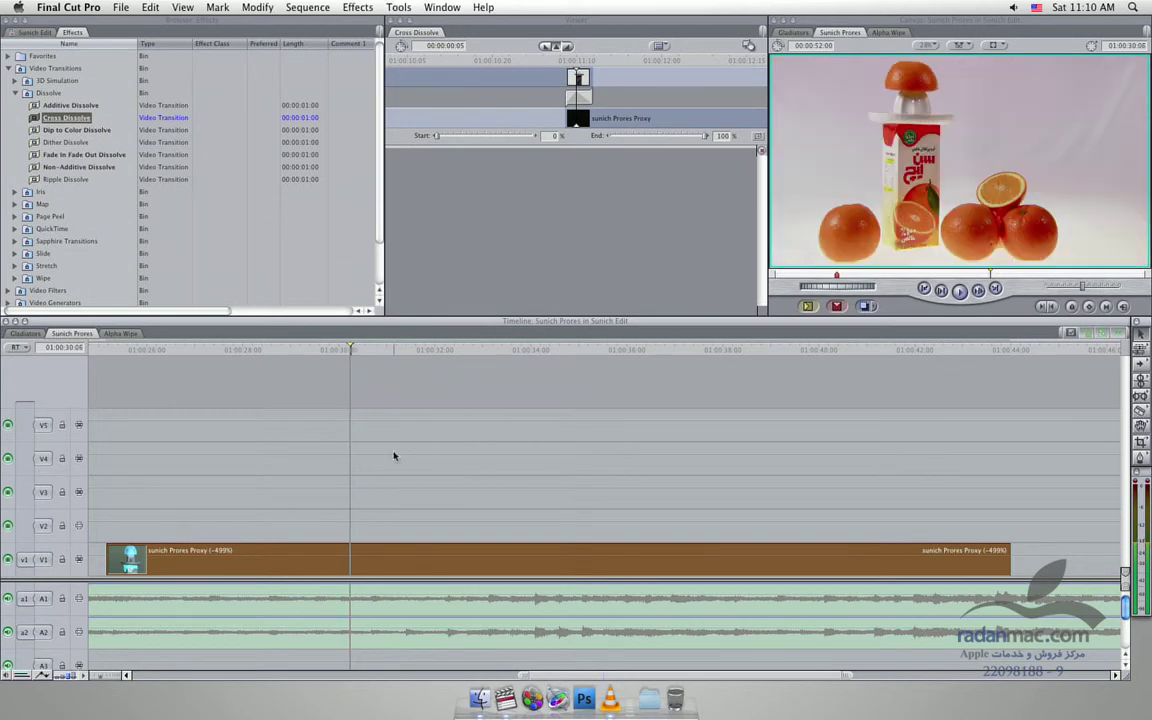
{"action": "key", "text": "ctrl+v"}
{"action": "left_click", "coordinate": [496, 560]}
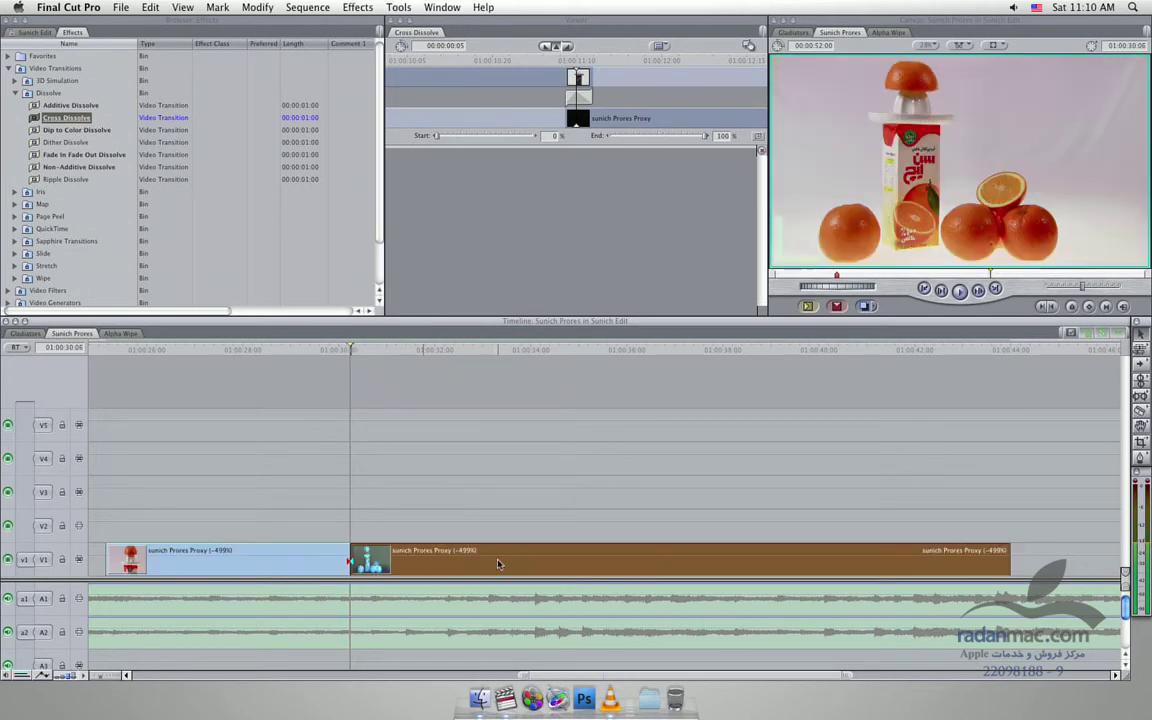
{"action": "key", "text": "Delete"}
Play back, scrub through and select the trimmed reversed clip.
{"action": "left_click", "coordinate": [129, 352]}
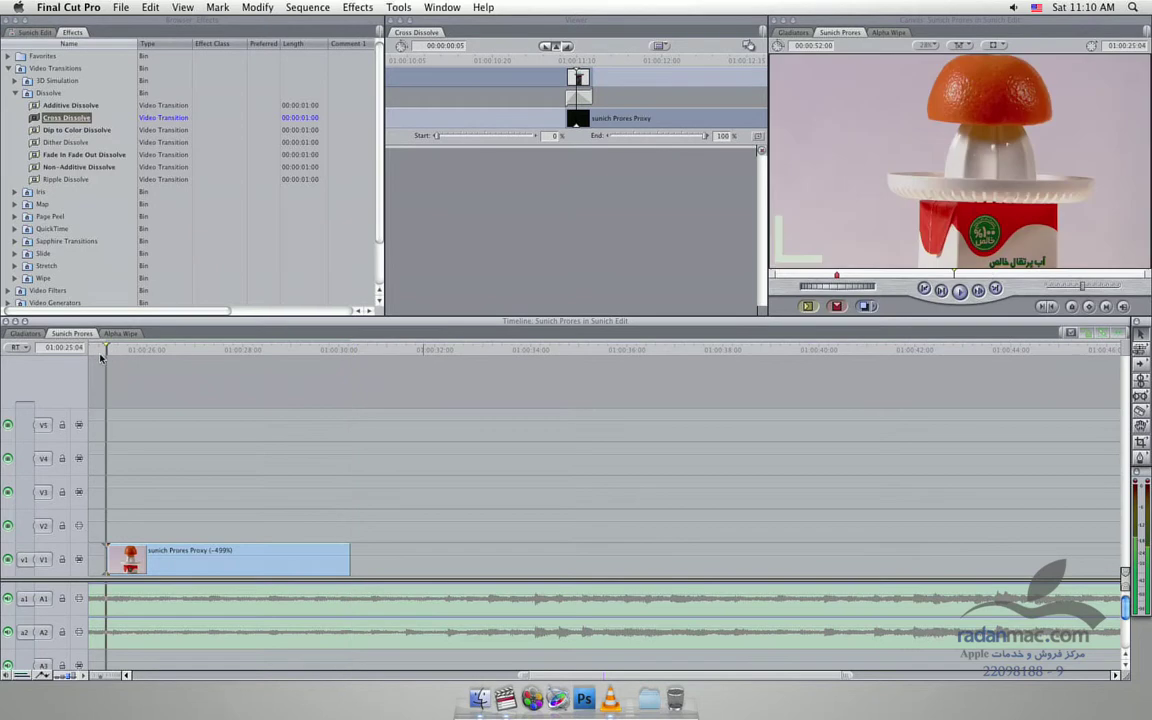
{"action": "key", "text": "space"}
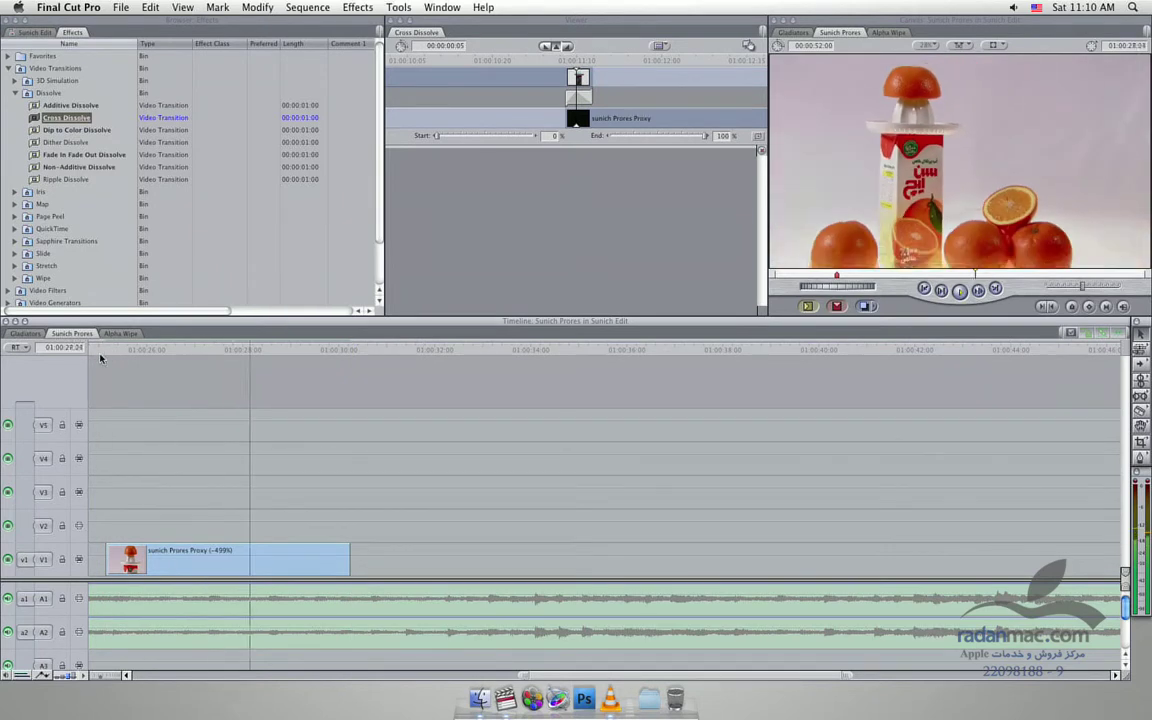
{"action": "key", "text": "space"}
{"action": "left_click_drag", "start_coordinate": [306, 352], "coordinate": [137, 346]}
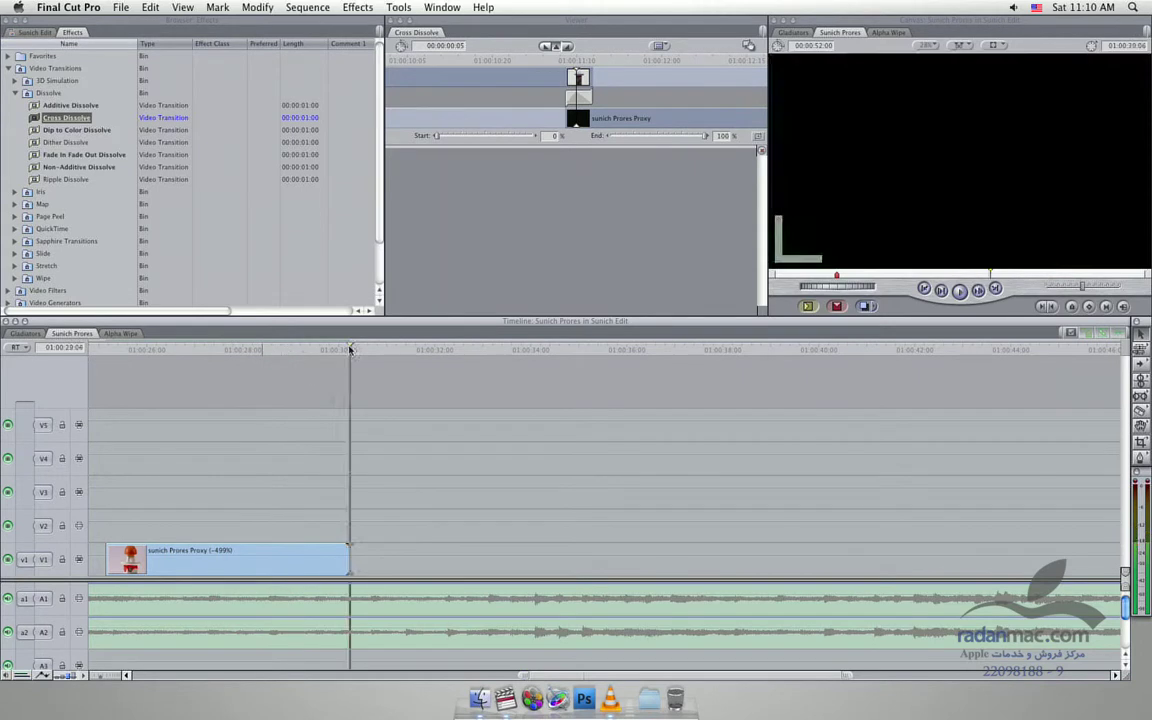
{"action": "left_click", "coordinate": [233, 552]}
{"action": "mouse_move", "coordinate": [118, 350]}
{"action": "left_mouse_down"}
{"action": "mouse_move", "coordinate": [264, 352]}
{"action": "mouse_move", "coordinate": [121, 369]}
{"action": "mouse_move", "coordinate": [303, 370]}
{"action": "mouse_move", "coordinate": [189, 366]}
{"action": "left_mouse_up"}
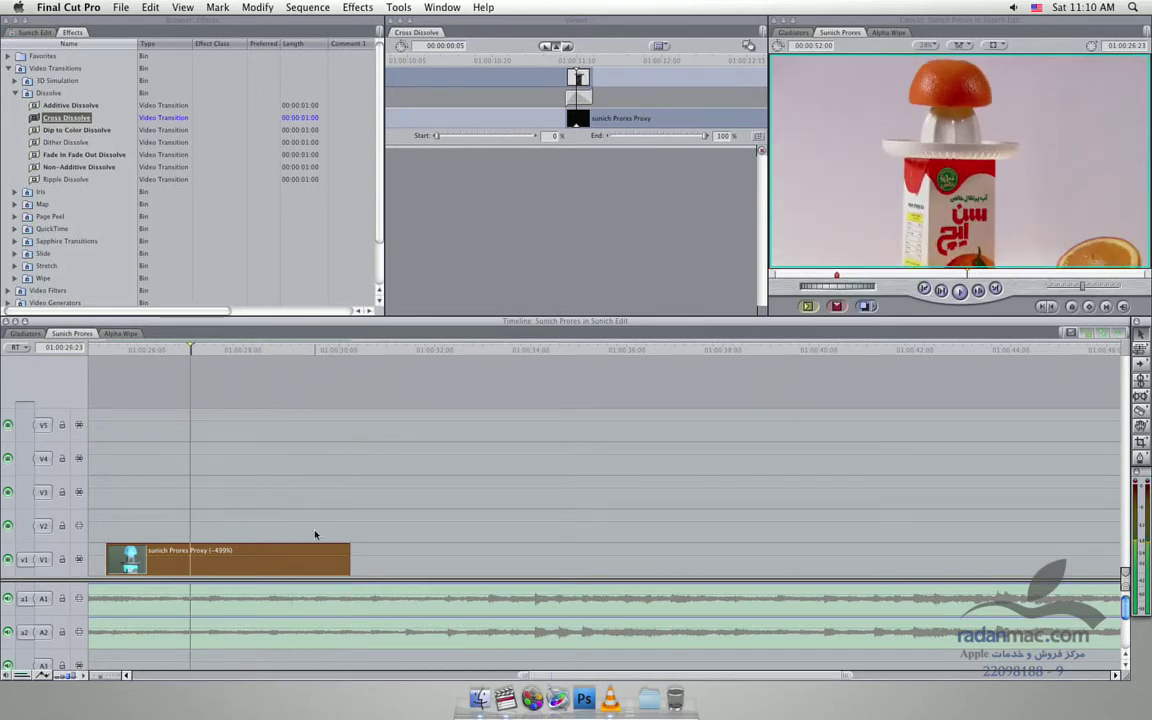
Choose ease-in and ease-out curve presets for the clip's variable speed.
{"action": "key", "text": "super+j"}
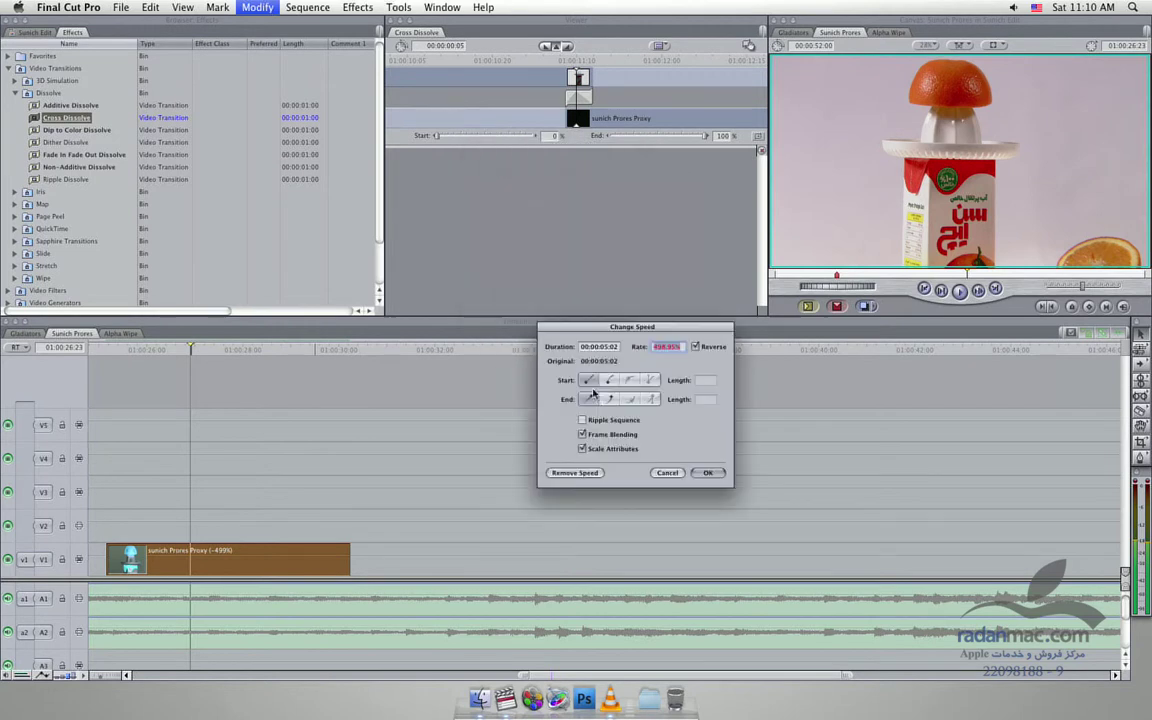
{"action": "left_click", "coordinate": [609, 380]}
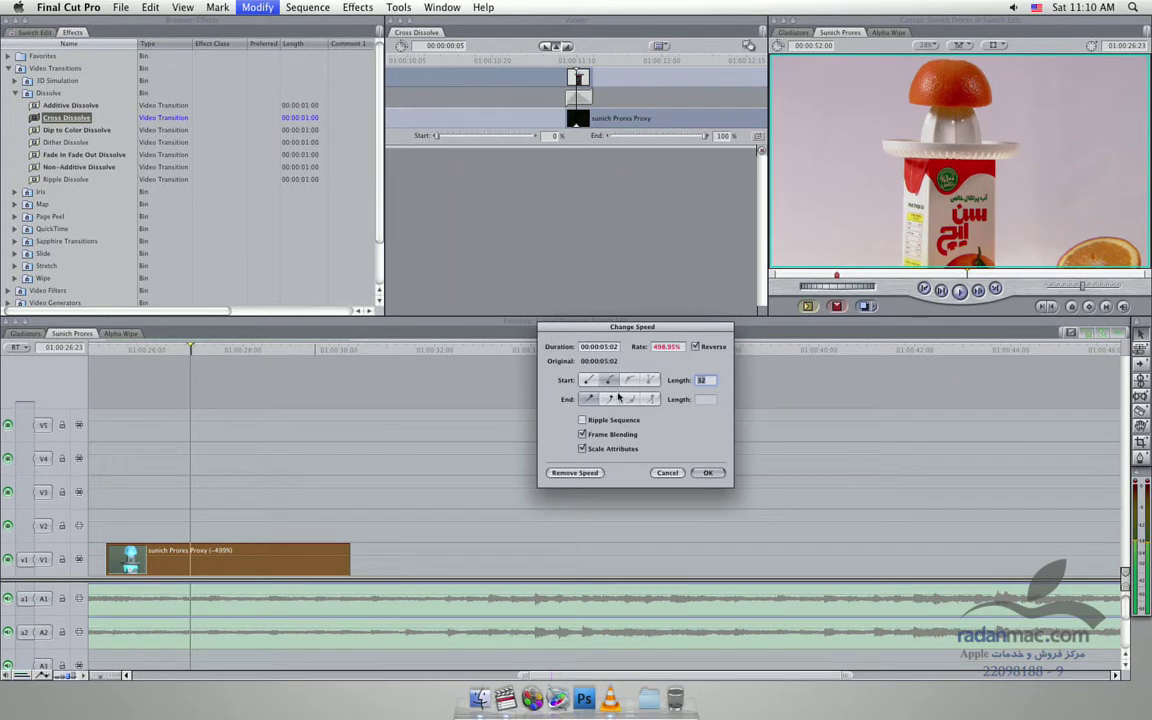
{"action": "left_click", "coordinate": [612, 399]}
{"action": "left_click", "coordinate": [666, 347]}
{"action": "type", "text": "6"}
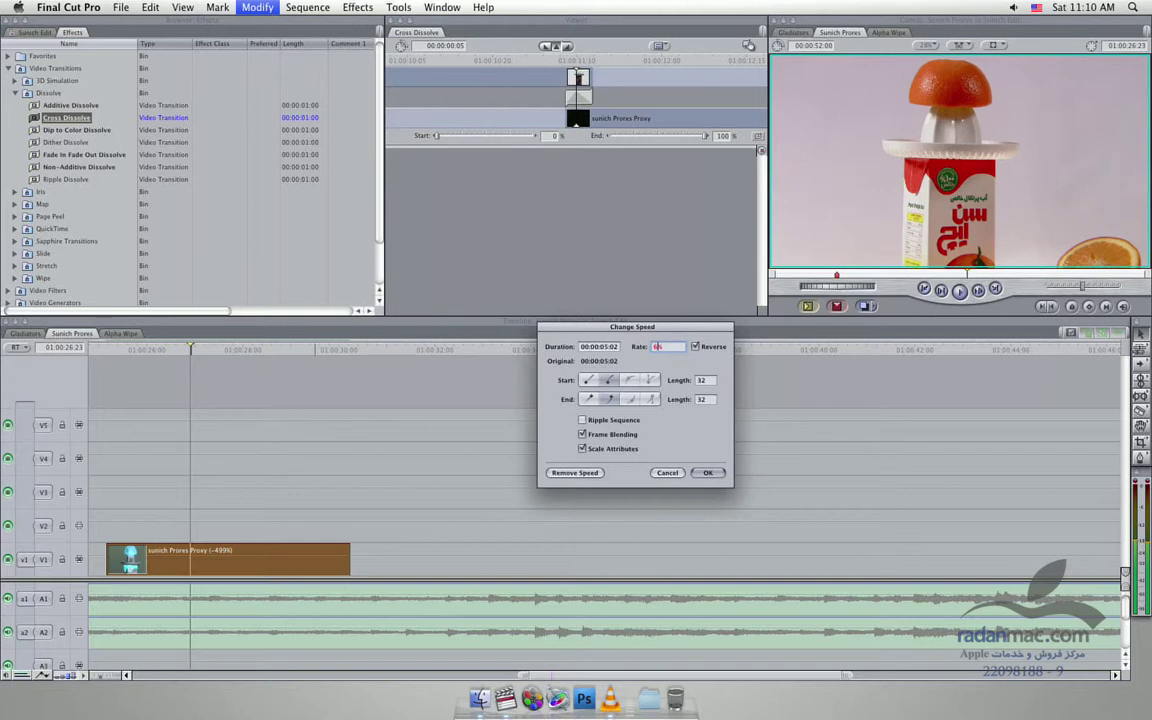
{"action": "key", "text": "Tab"}
Set the rate to 500 with 40-frame start and end lengths, then play back.
{"action": "double_click", "coordinate": [667, 347]}
{"action": "type", "text": "500"}
{"action": "key", "text": "Tab"}
{"action": "double_click", "coordinate": [710, 382]}
{"action": "key", "text": "Tab"}
{"action": "key", "text": "Tab"}
{"action": "left_click", "coordinate": [710, 473]}
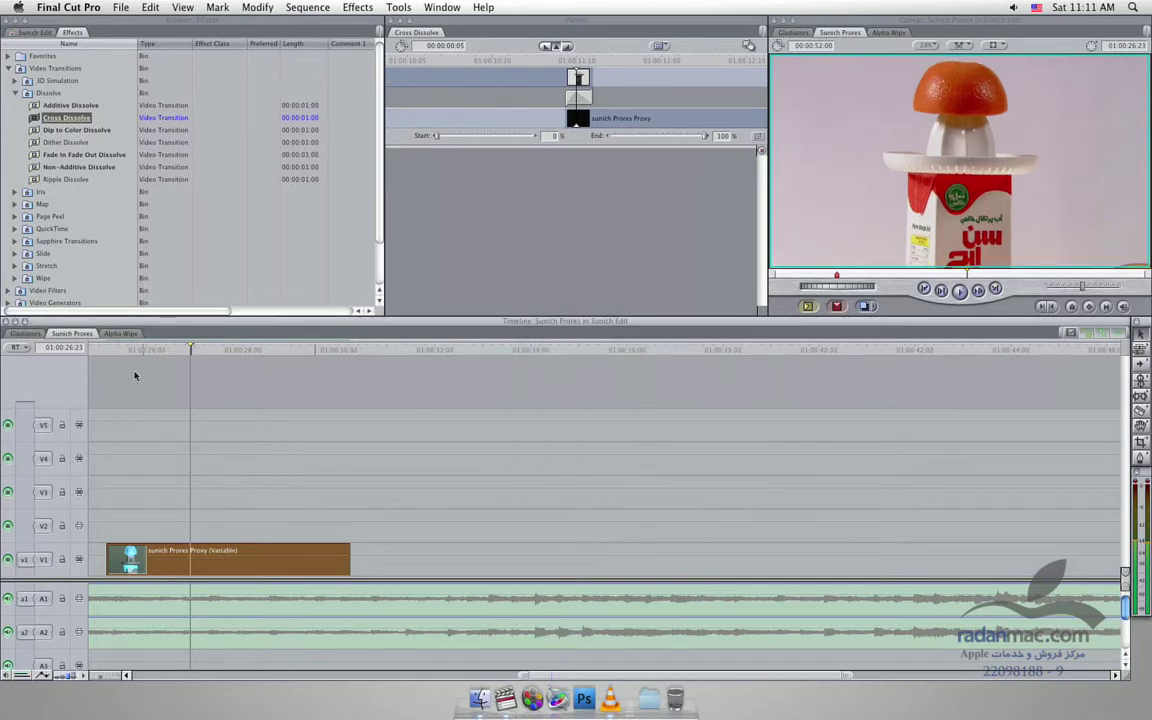
{"action": "key", "text": "backslash"}
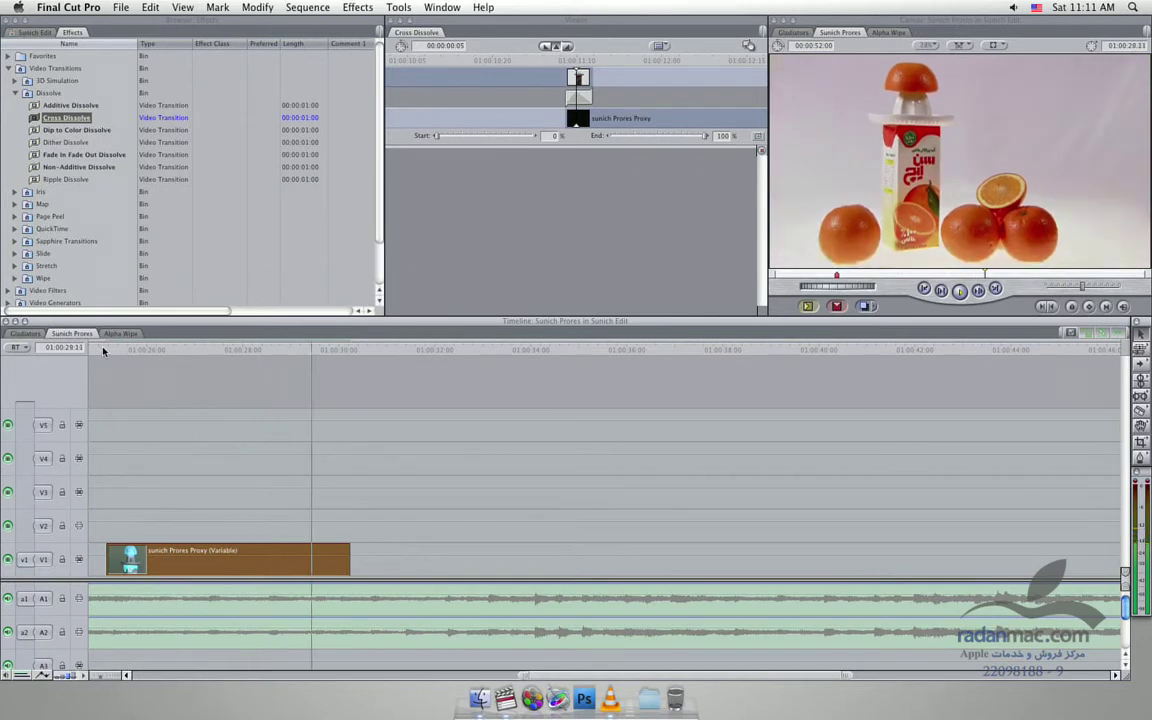
Set both Start and End ramp lengths to 70 and review the clip's eased playback.
{"action": "key", "text": "super+j"}
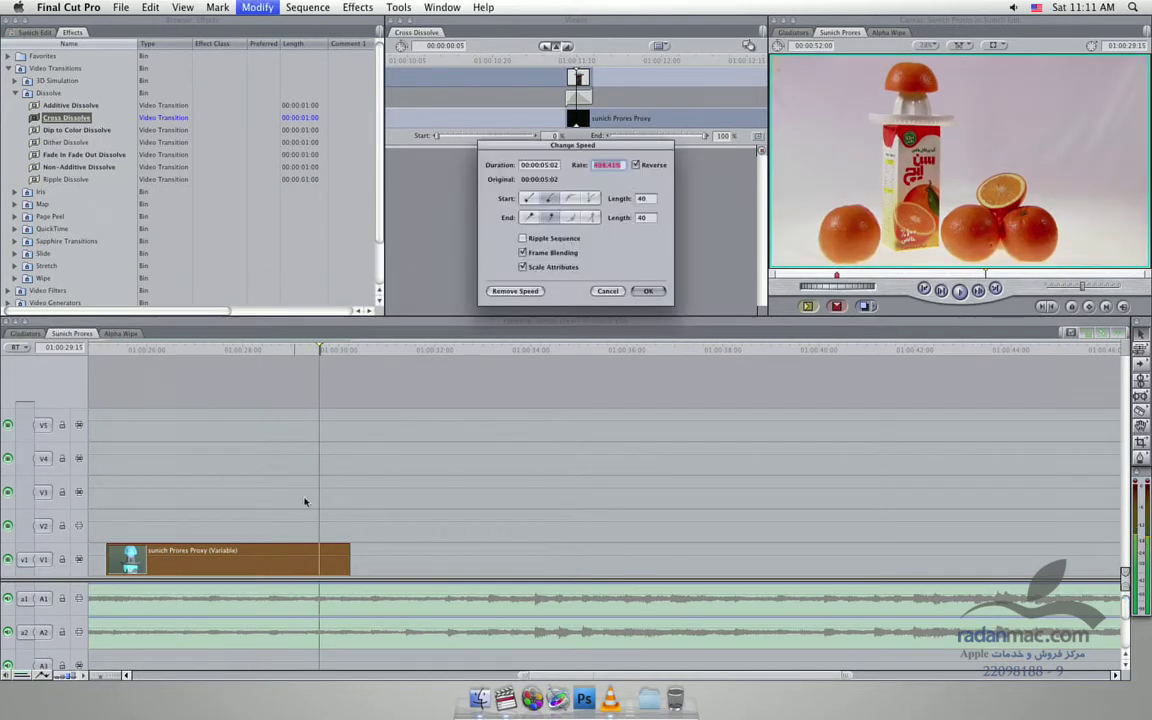
{"action": "type", "text": "70"}
{"action": "key", "text": "Tab"}
{"action": "type", "text": "70"}
{"action": "key", "text": "Tab"}
{"action": "left_click", "coordinate": [647, 291]}
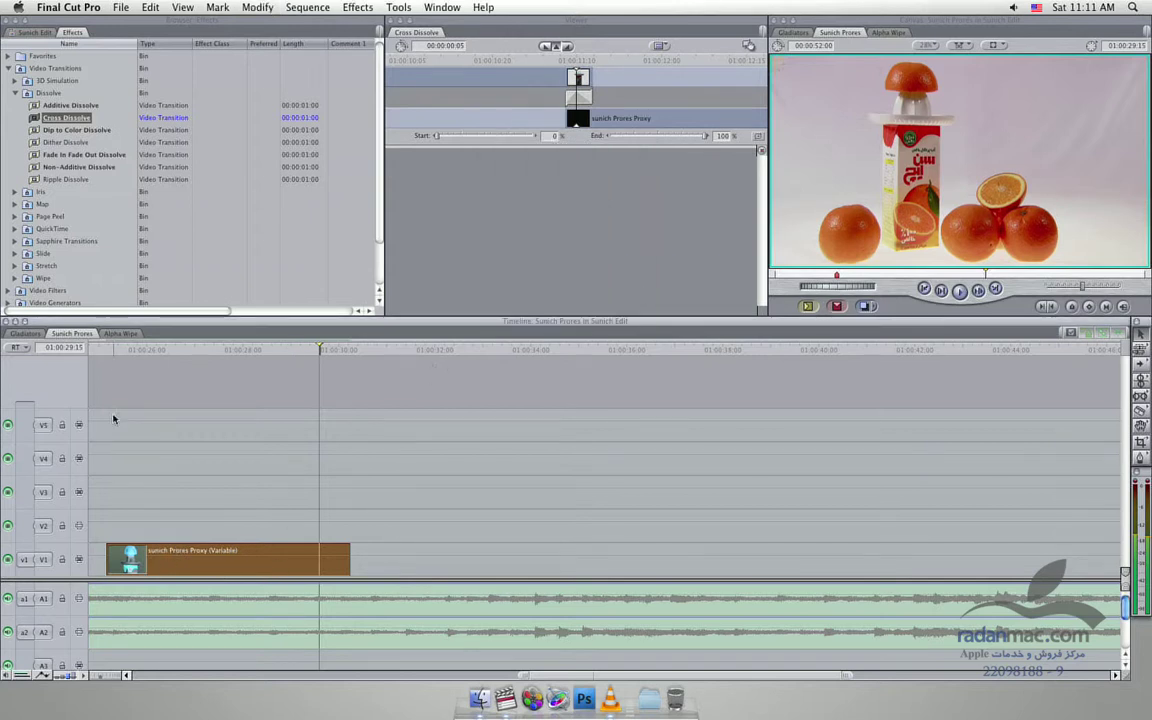
{"action": "key", "text": "backslash"}
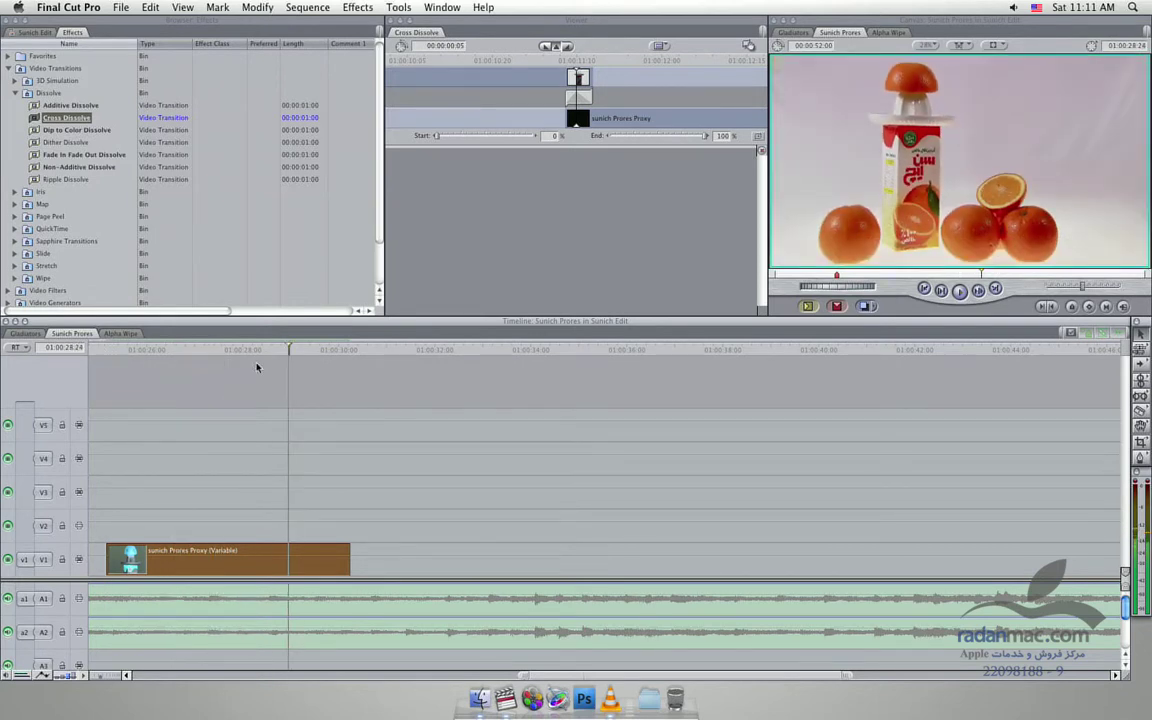
{"action": "mouse_move", "coordinate": [292, 354]}
{"action": "left_mouse_down"}
{"action": "mouse_move", "coordinate": [167, 362]}
{"action": "mouse_move", "coordinate": [291, 368]}
{"action": "mouse_move", "coordinate": [141, 379]}
{"action": "left_mouse_up"}
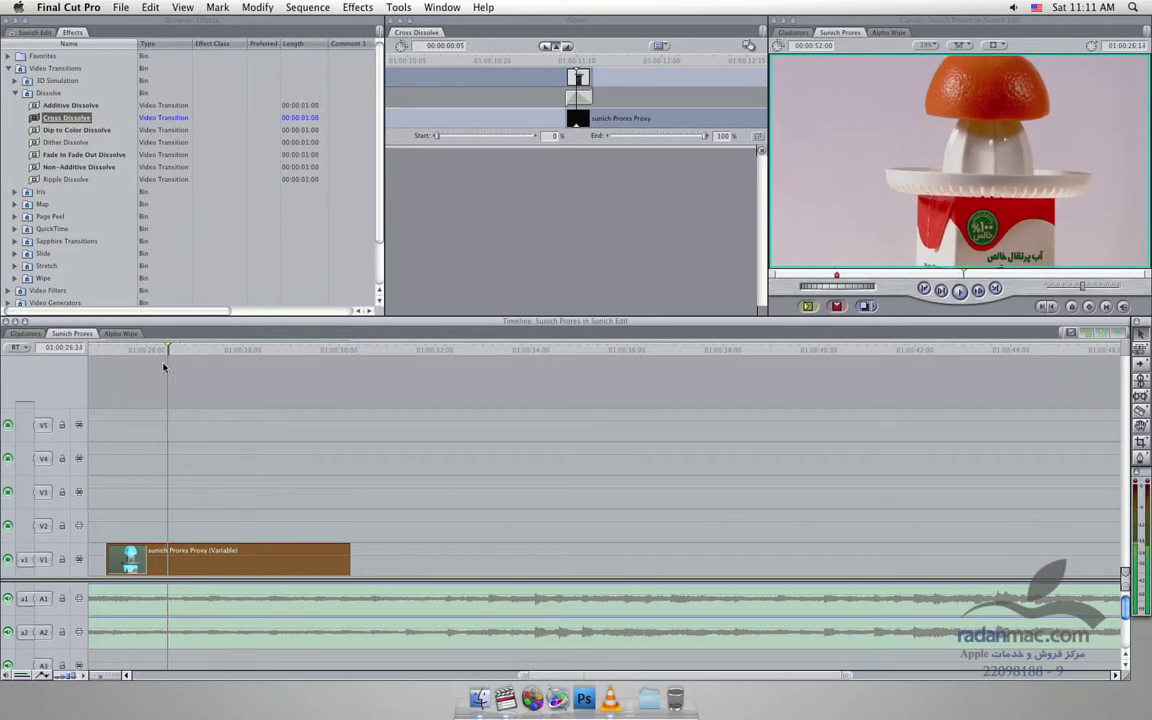